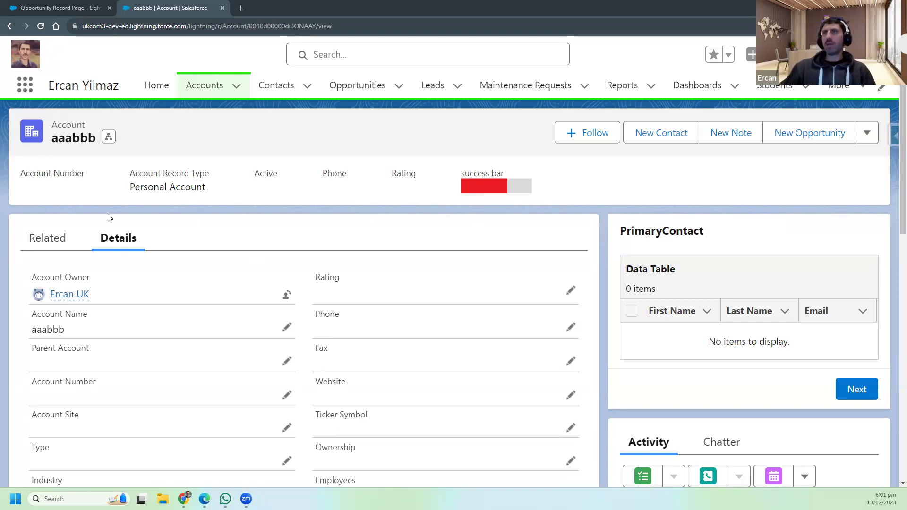
- Open the aaabbb account from the All Accounts list and review its detail fields, including Categories and Category Color
left_click(203, 88)
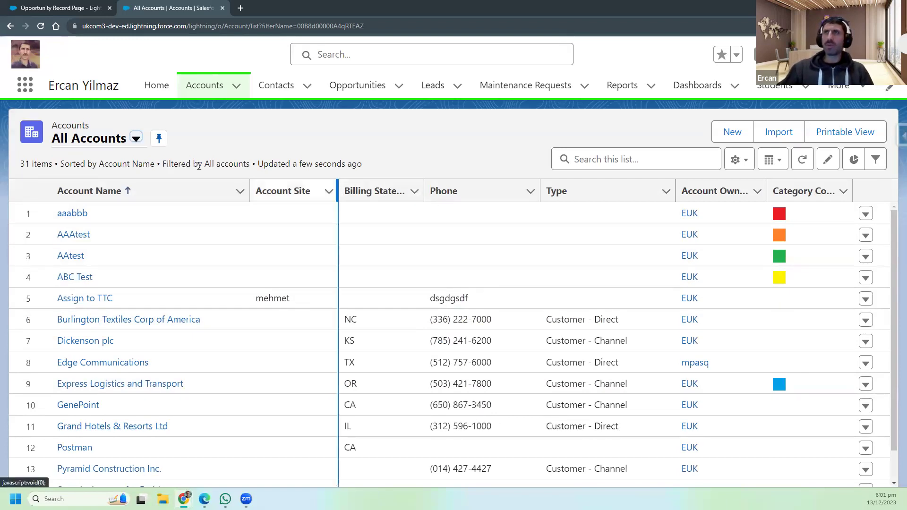
left_click(77, 219)
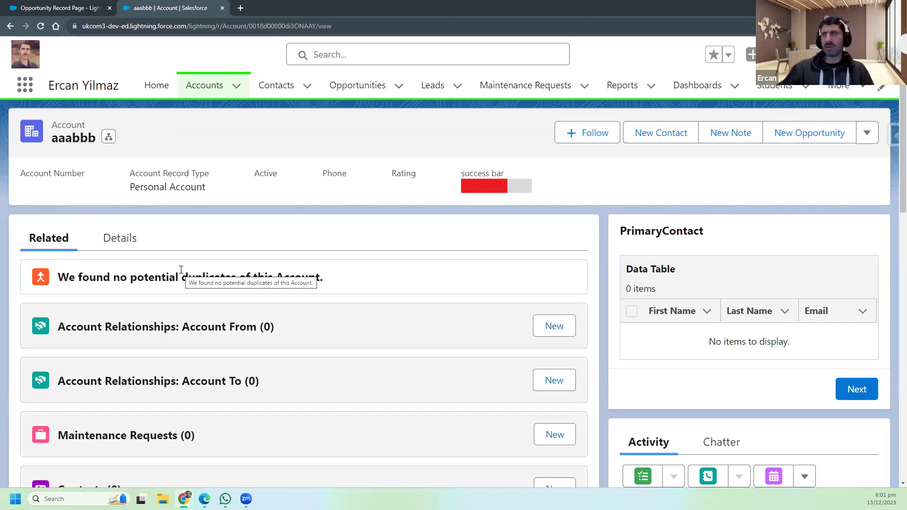
left_click(127, 248)
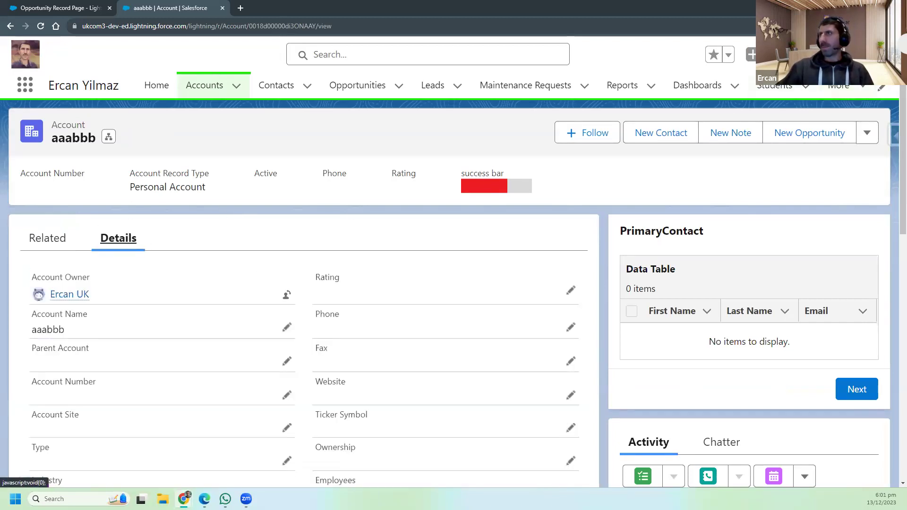
scroll(256, 313, "down", 5)
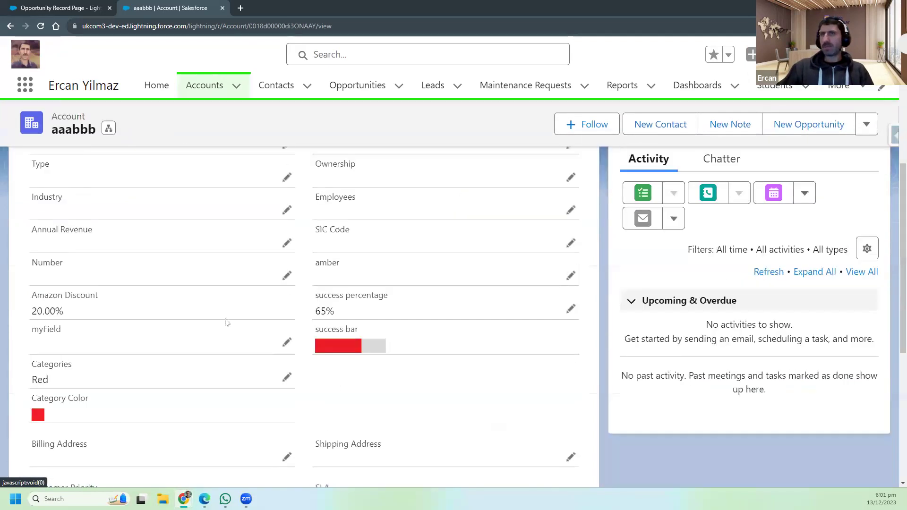
scroll(156, 334, "down", 2)
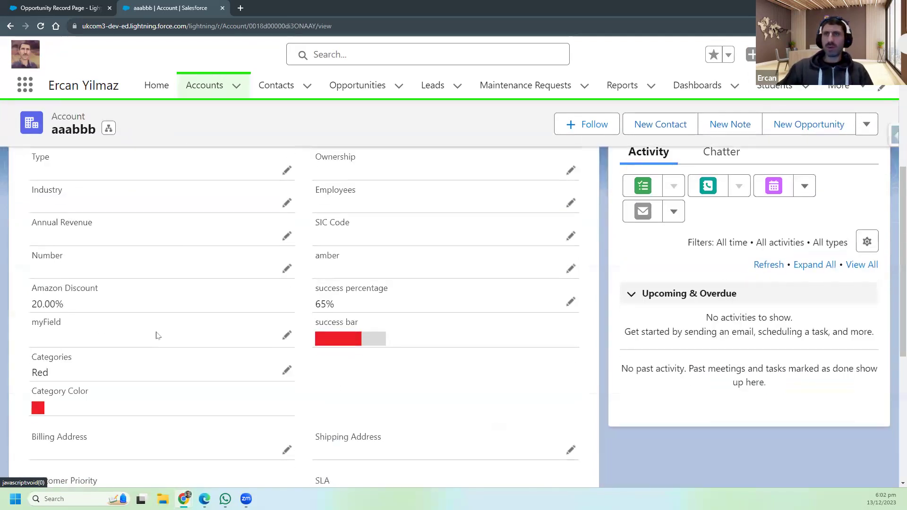
scroll(173, 342, "down", 2)
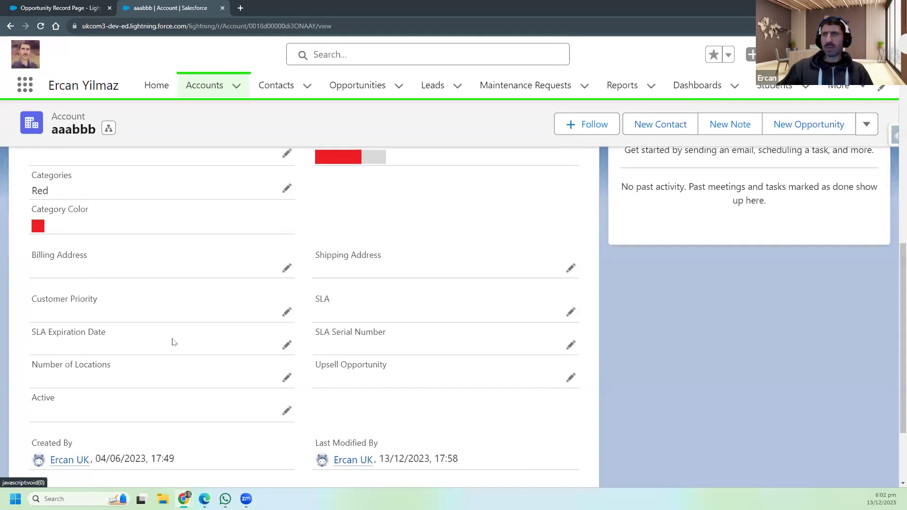
scroll(173, 342, "up", 2)
- Open the Burlington Textiles Weaving Plant Generator opportunity and review its details around the Type field
left_click(358, 86)
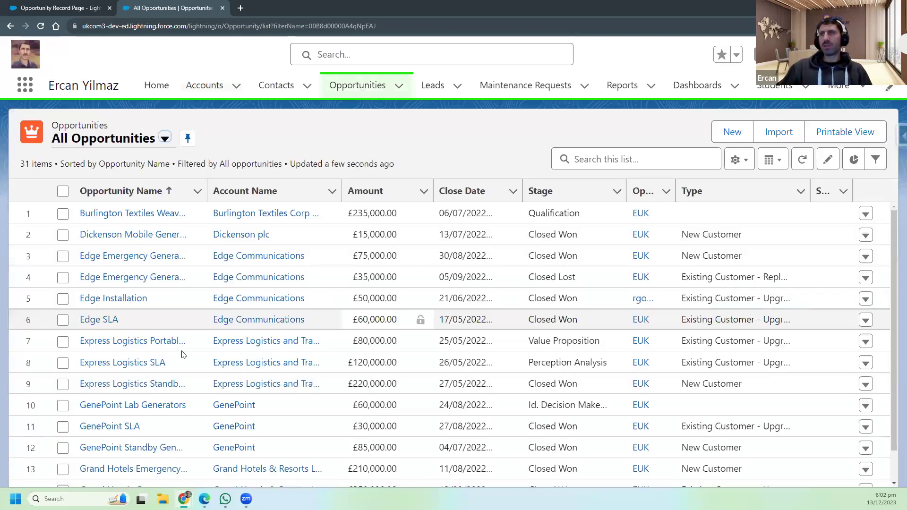
left_click(158, 210)
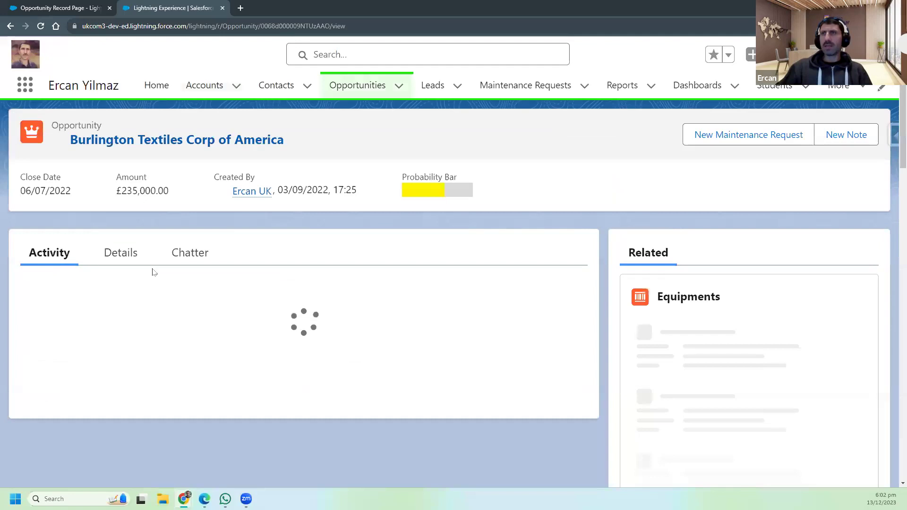
left_click(122, 254)
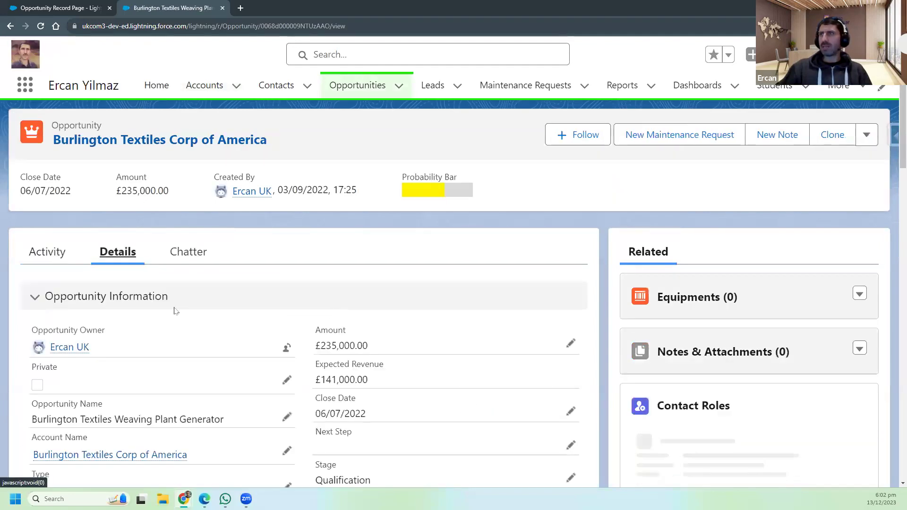
scroll(183, 299, "down", 5)
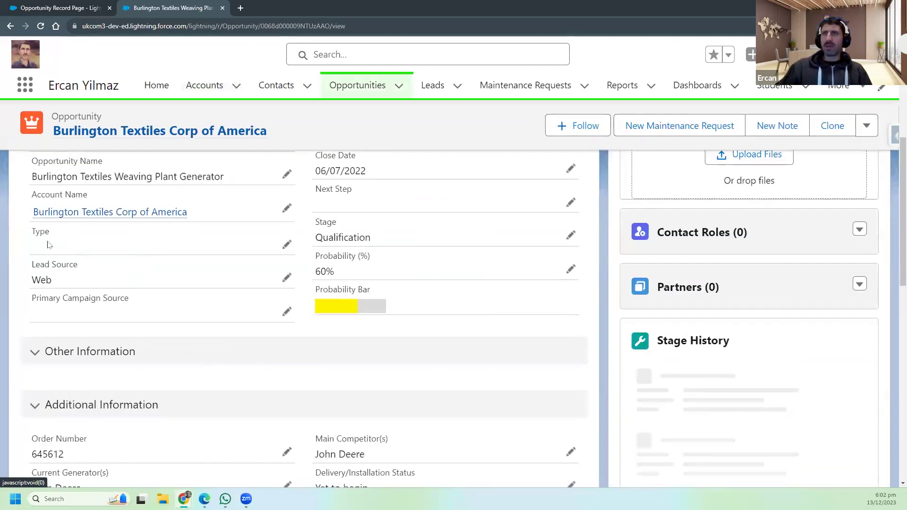
scroll(151, 312, "up", 2)
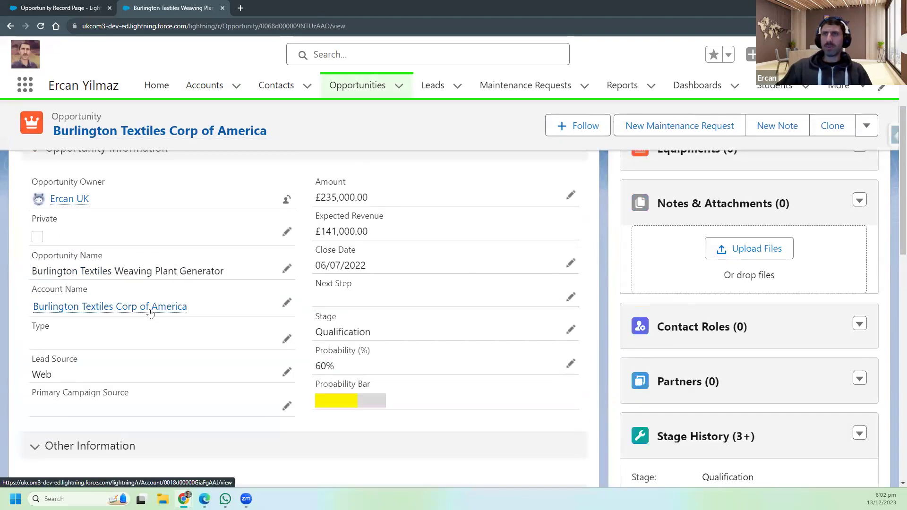
mouse_move(160, 307)
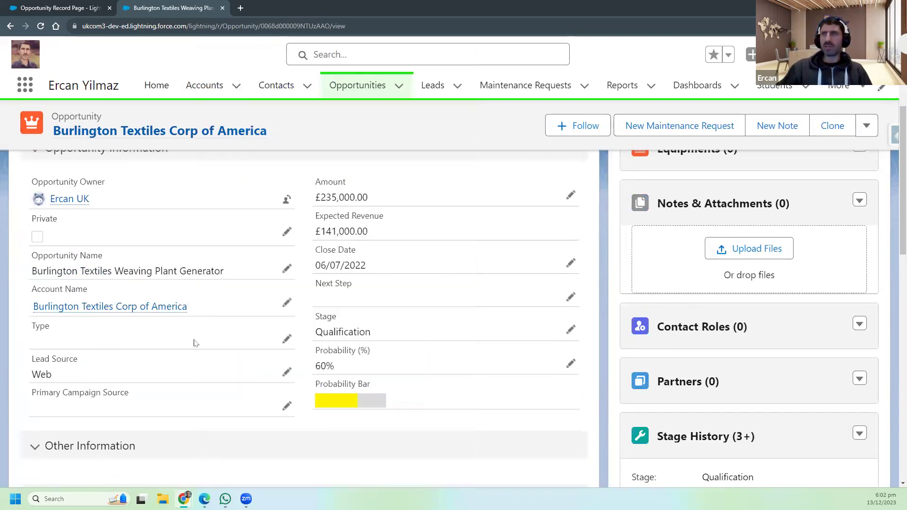
scroll(194, 344, "down", 4)
scroll(178, 348, "up", 2)
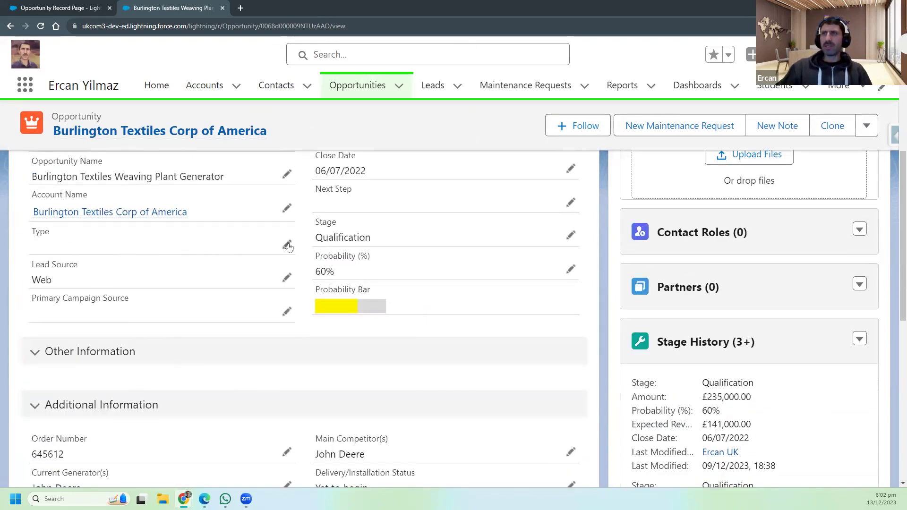
- Set the opportunity's Type to Other with Specified Type "smth", and save the record
left_click(287, 245)
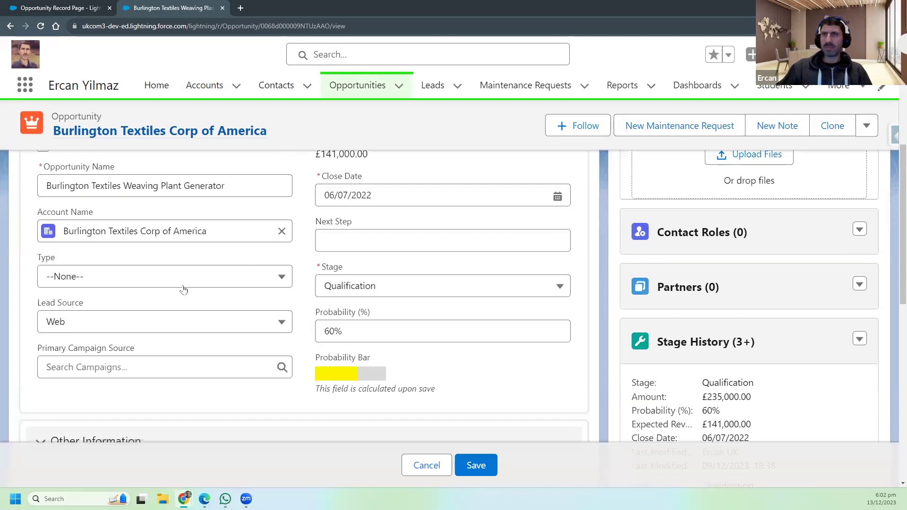
left_click(204, 277)
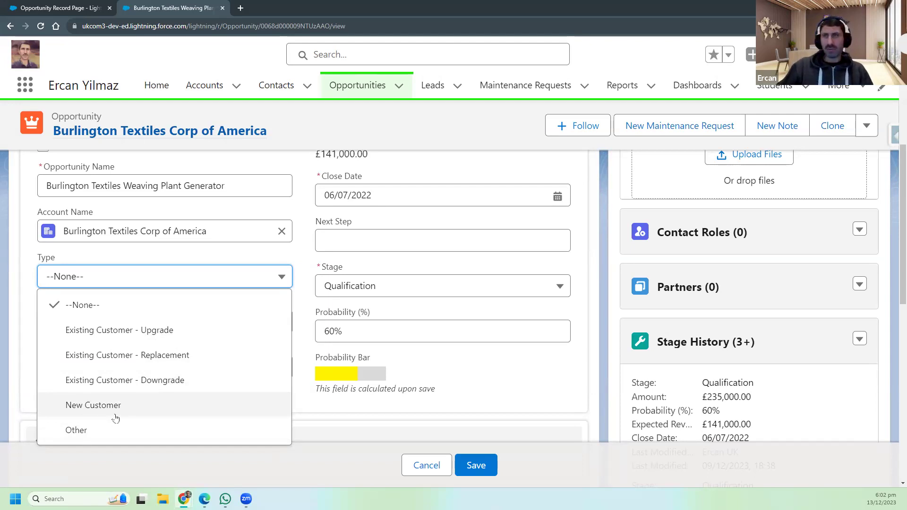
left_click(77, 431)
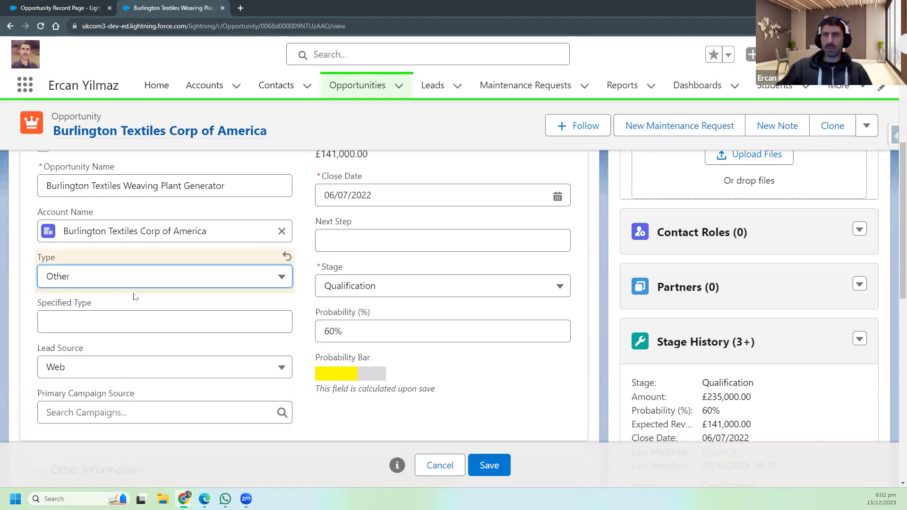
left_click(65, 321)
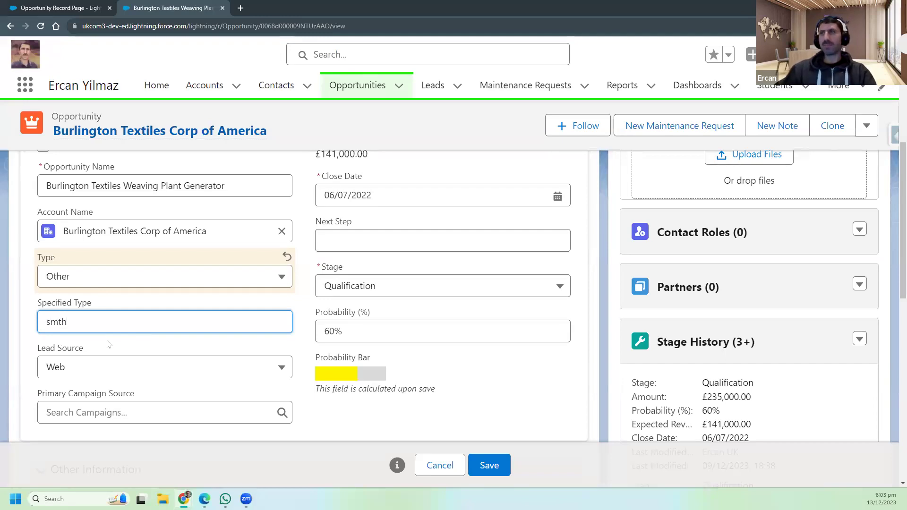
left_click(487, 466)
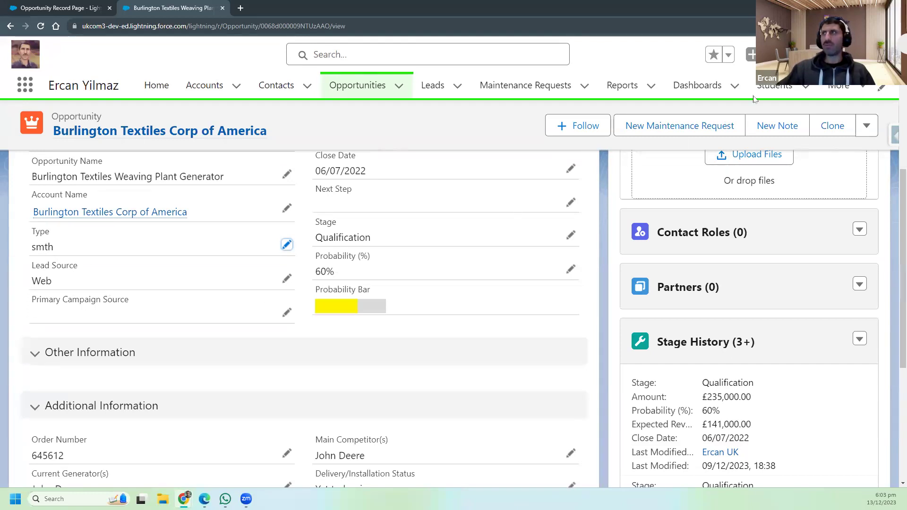
- Open the opportunity record page for editing and display the fields of its Details section on the canvas
left_click(799, 54)
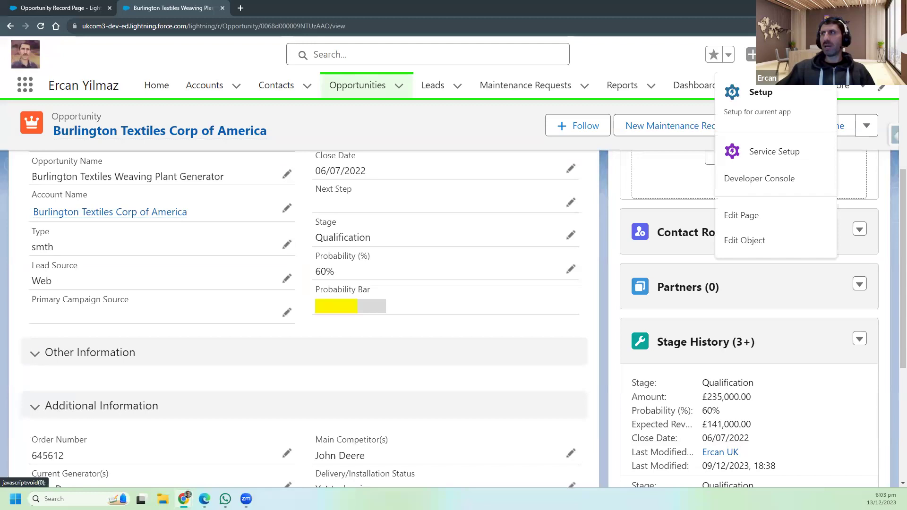
left_click(749, 220)
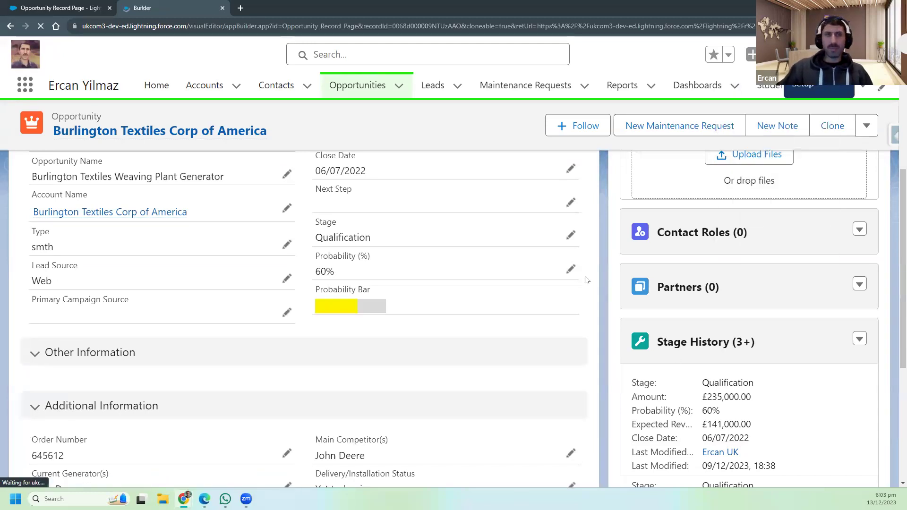
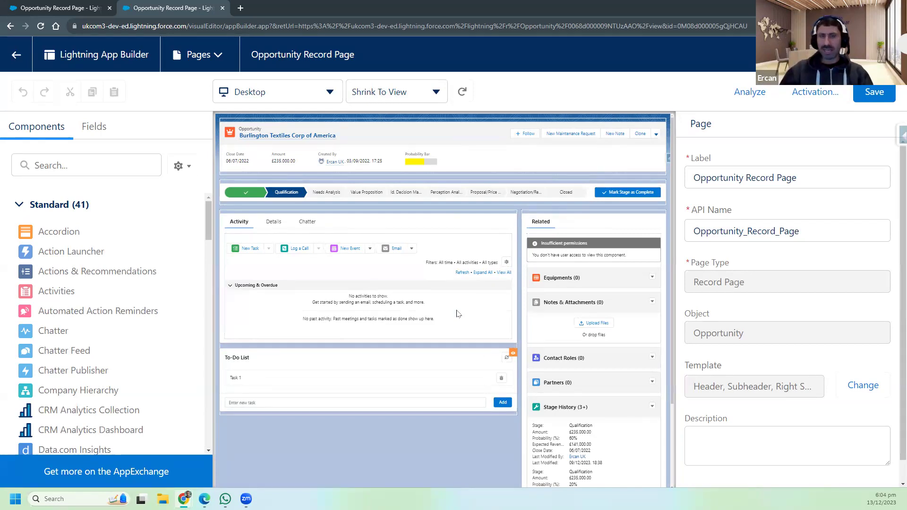
left_click(284, 234)
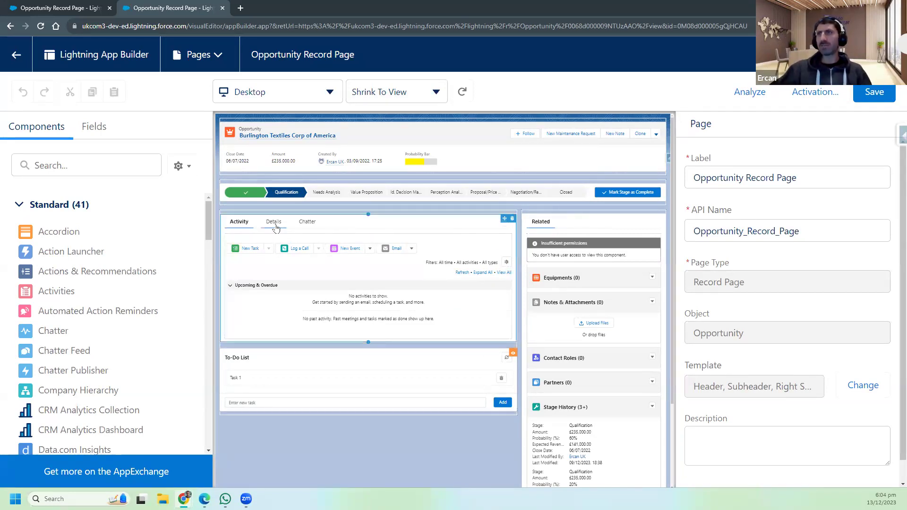
left_click(272, 221)
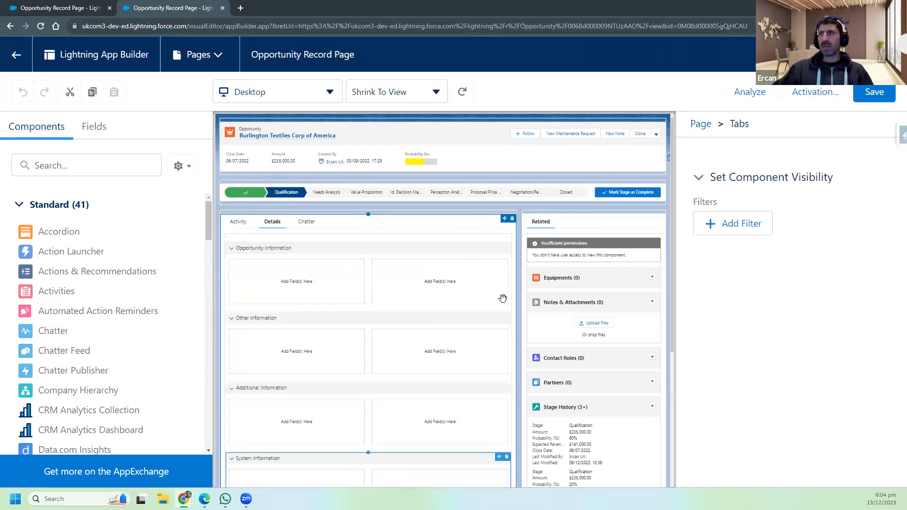
left_click_drag(288, 297, 399, 373)
scroll(375, 420, "down", 1)
scroll(350, 425, "down", 2)
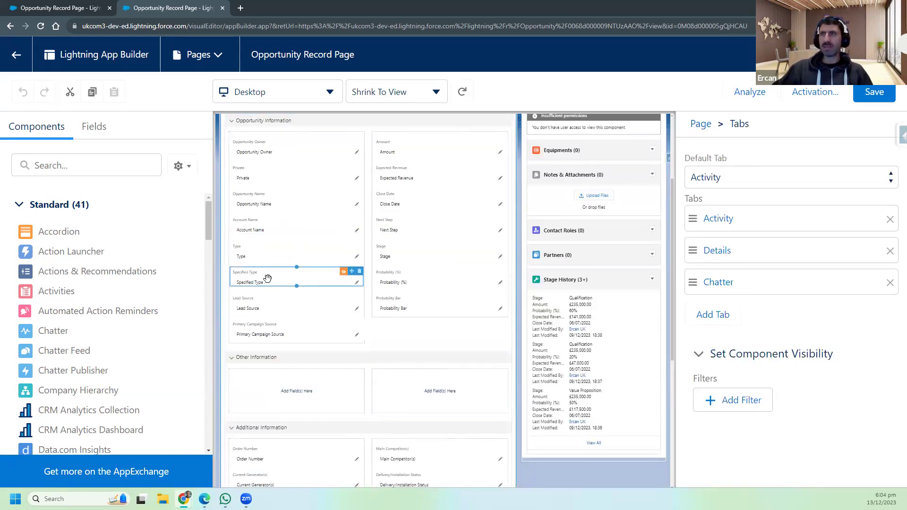
- Inspect the field visibility settings of the Specified Type, Opportunity Owner and Amount fields
left_click(269, 278)
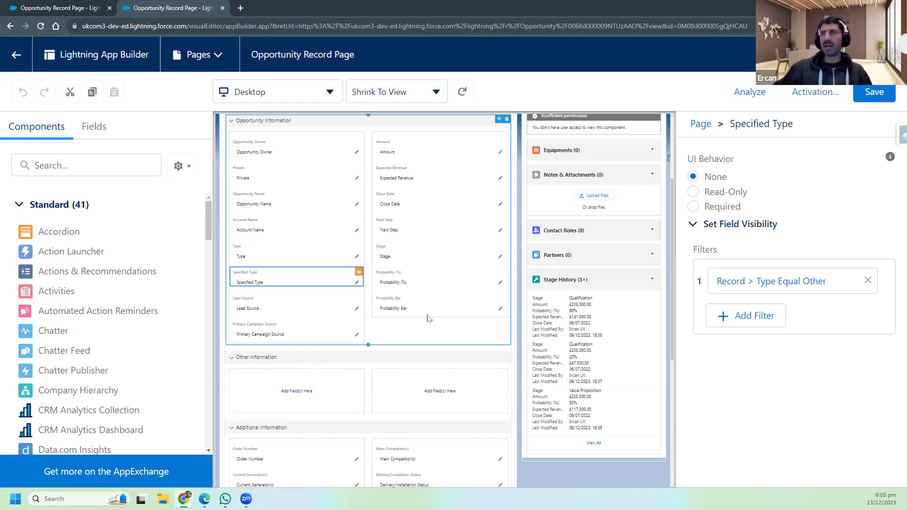
scroll(302, 288, "up", 2)
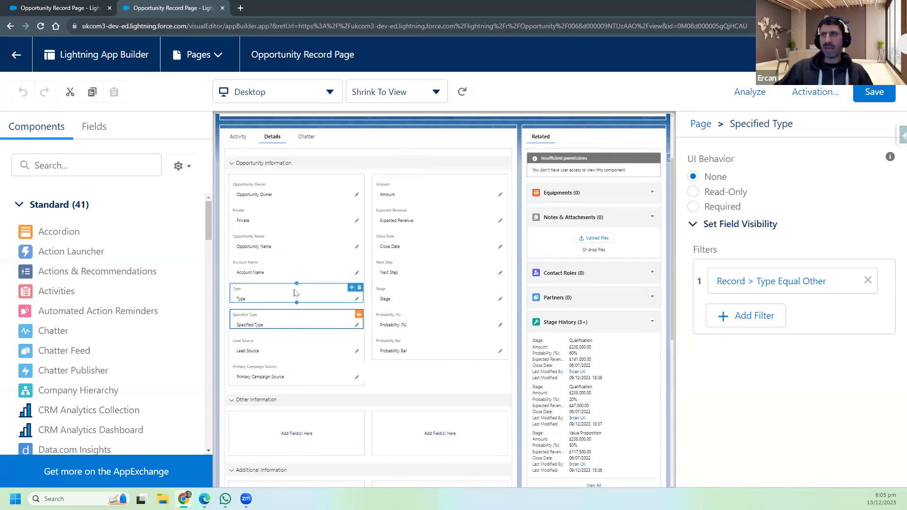
left_click(256, 191)
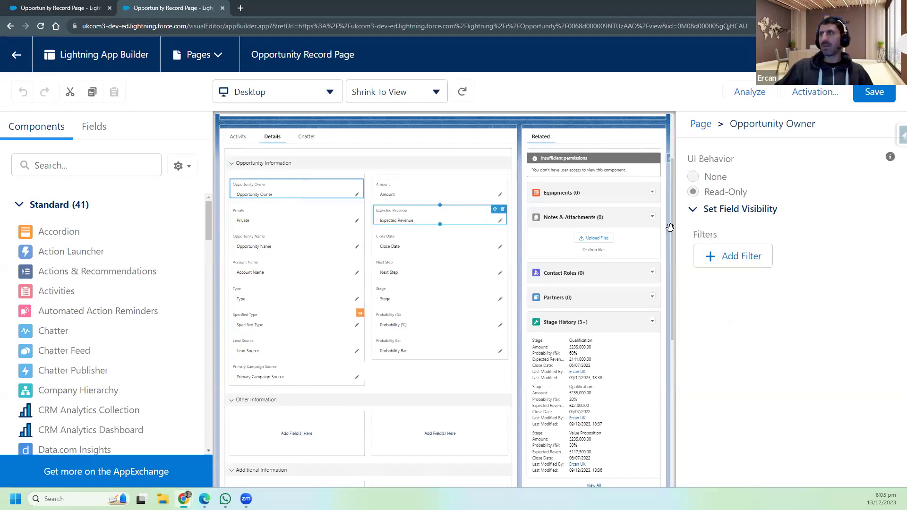
left_click(401, 189)
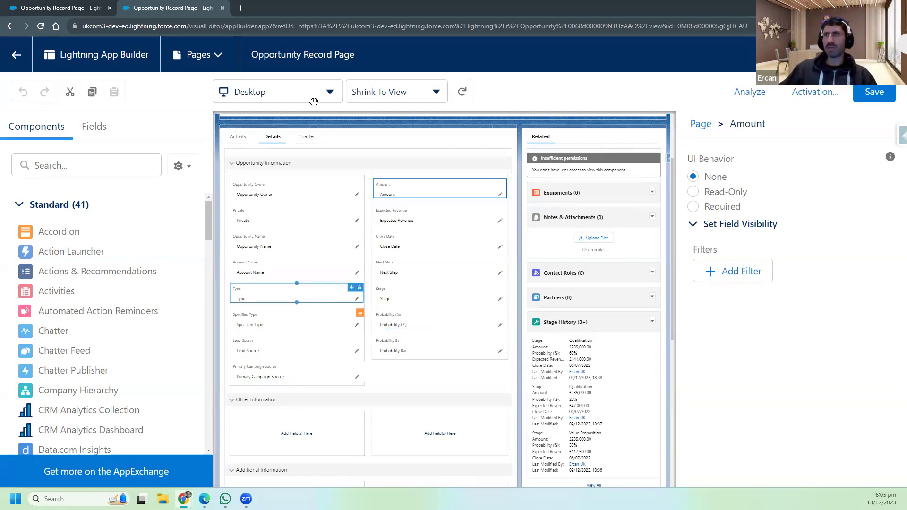
- Leave the opportunity page editor, go to the Home page and open that page for editing
left_click(18, 56)
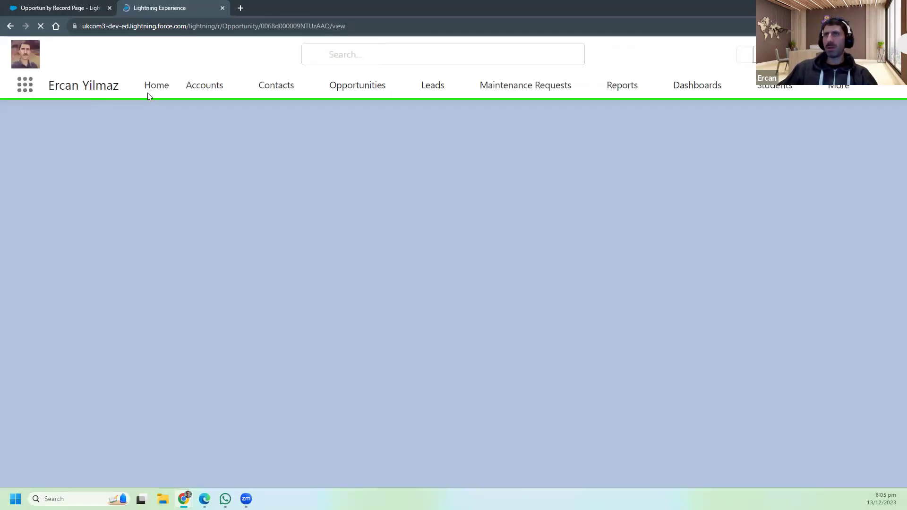
left_click(197, 170)
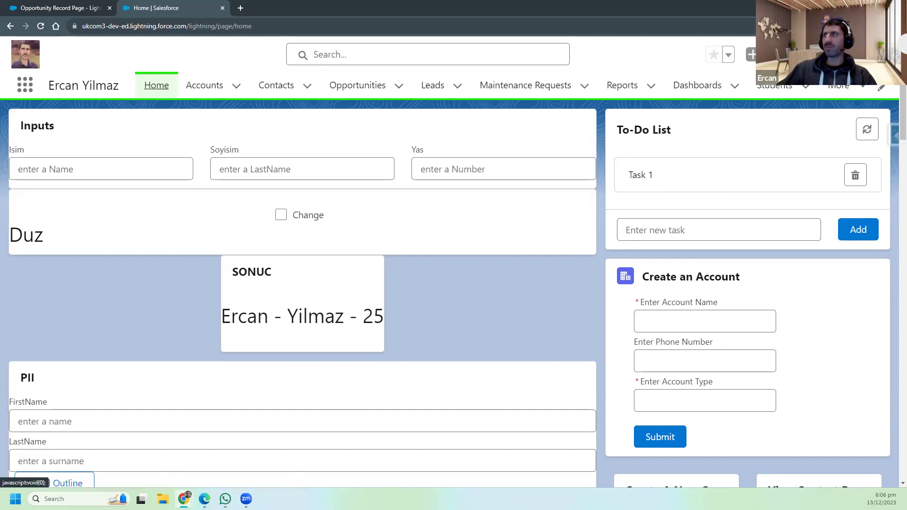
left_click(803, 54)
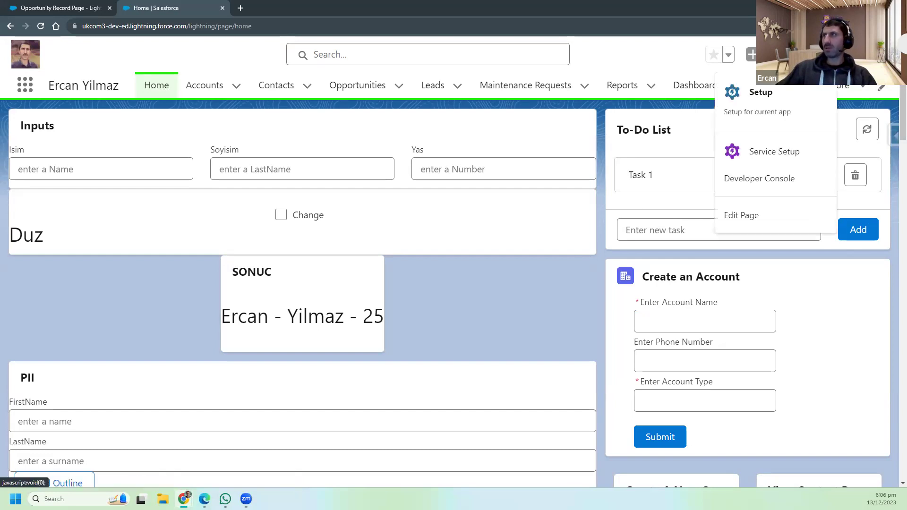
left_click(744, 220)
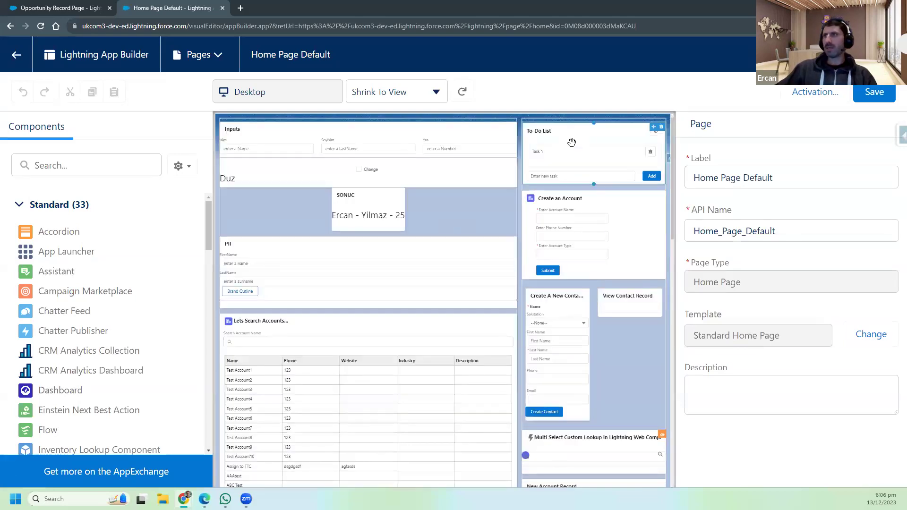
- Add a component visibility filter to the To-Do List component and choose User as its field type
left_click(571, 142)
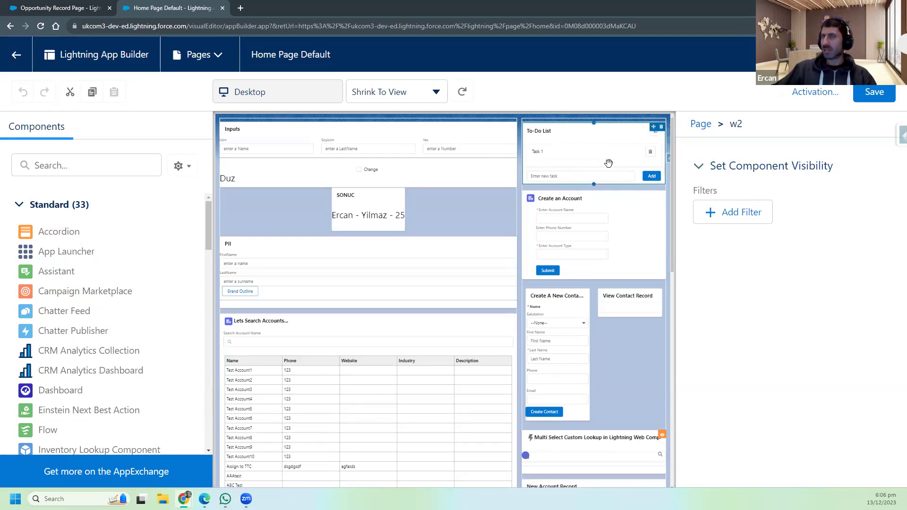
left_click(735, 215)
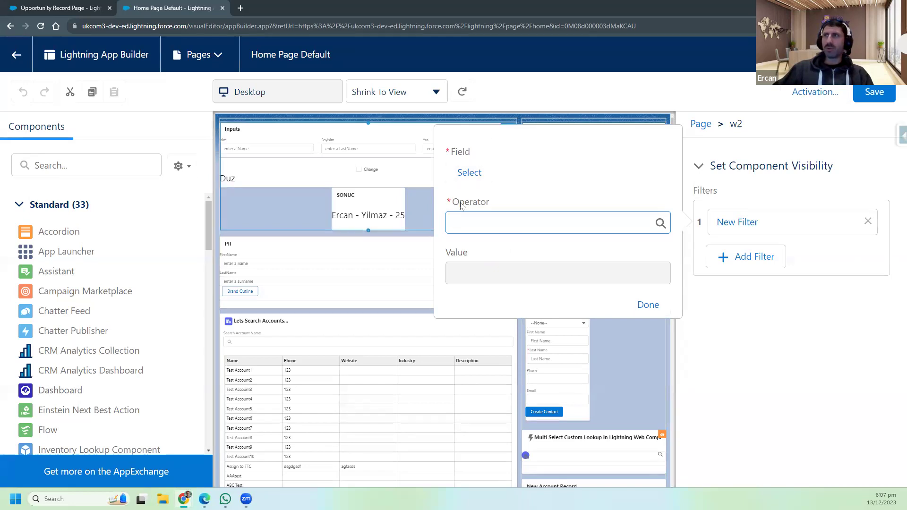
left_click(469, 173)
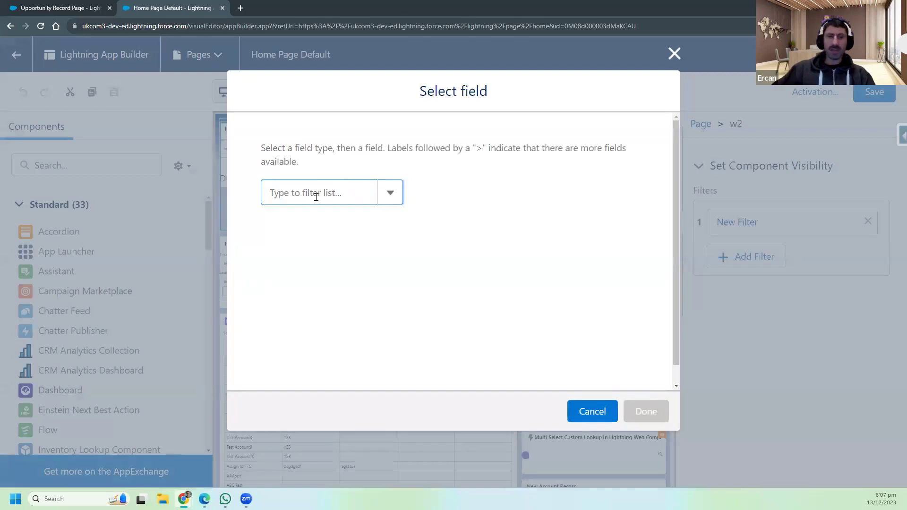
type("user")
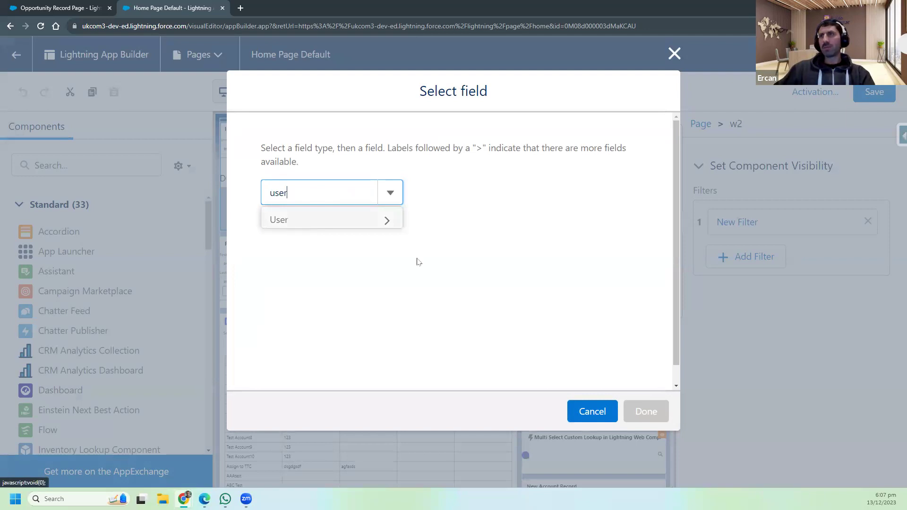
key("BackSpace")
key("BackSpace")
key("BackSpace")
key("BackSpace")
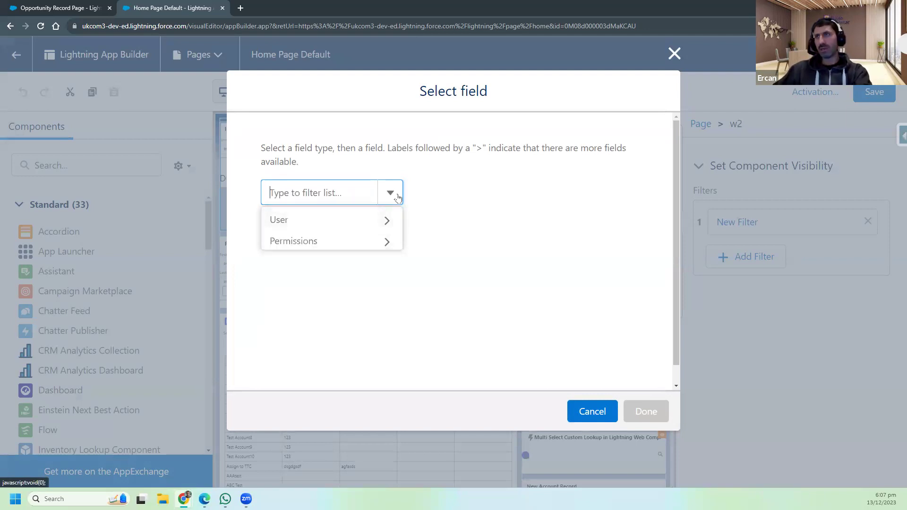
left_click(391, 194)
left_click(391, 195)
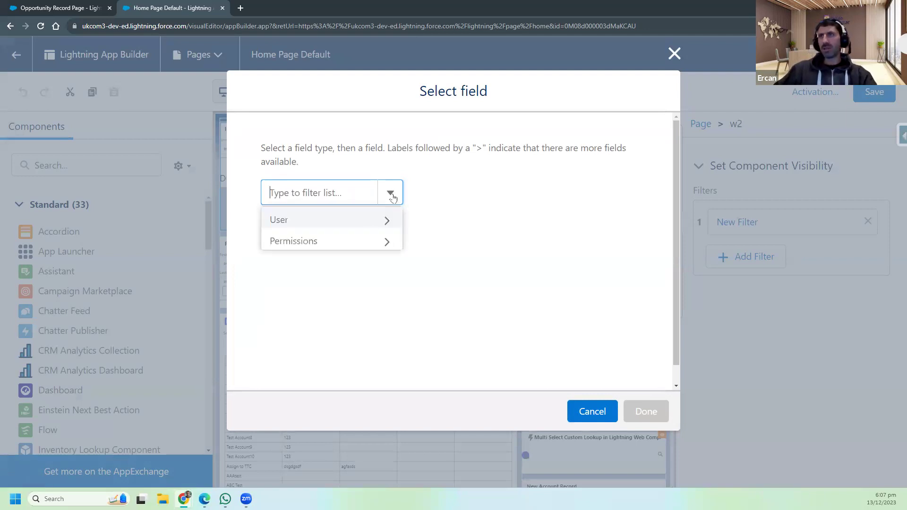
left_click(297, 224)
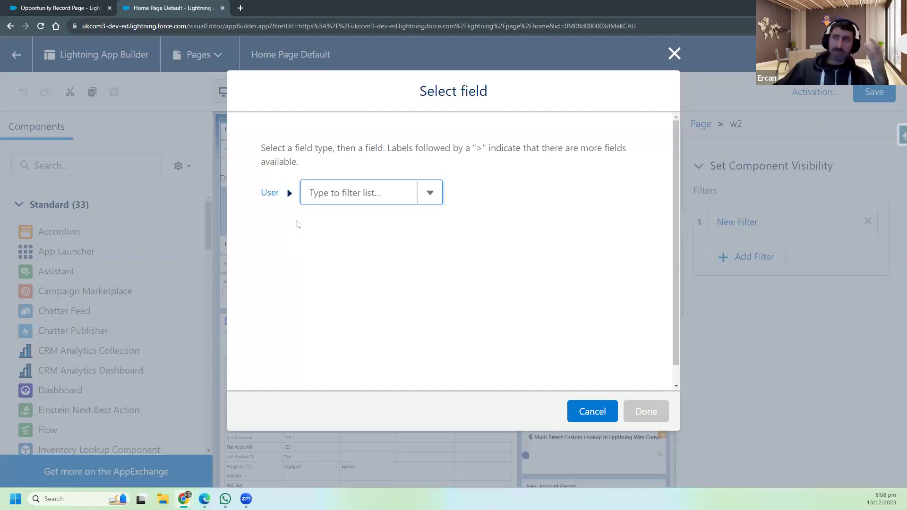
- Browse the available User fields and set the filter's field to User > Profile > Name
left_click(430, 194)
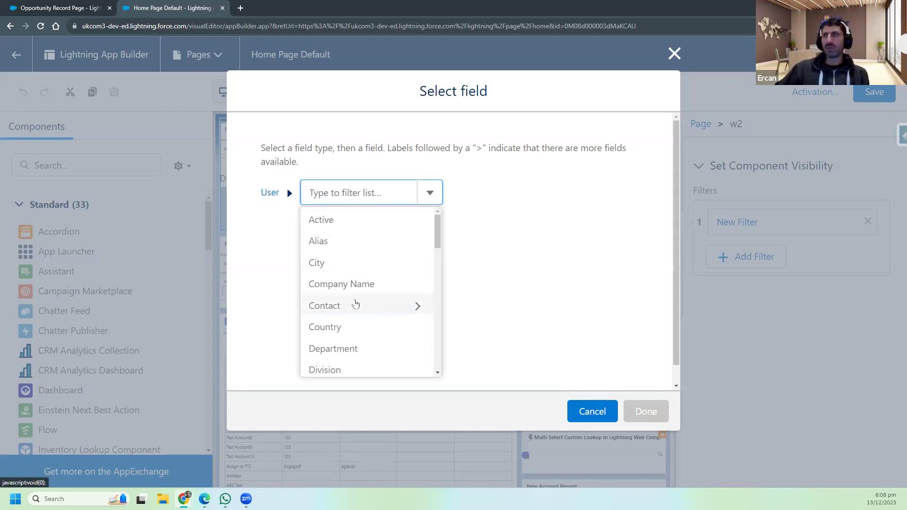
scroll(356, 303, "down", 5)
scroll(359, 293, "down", 3)
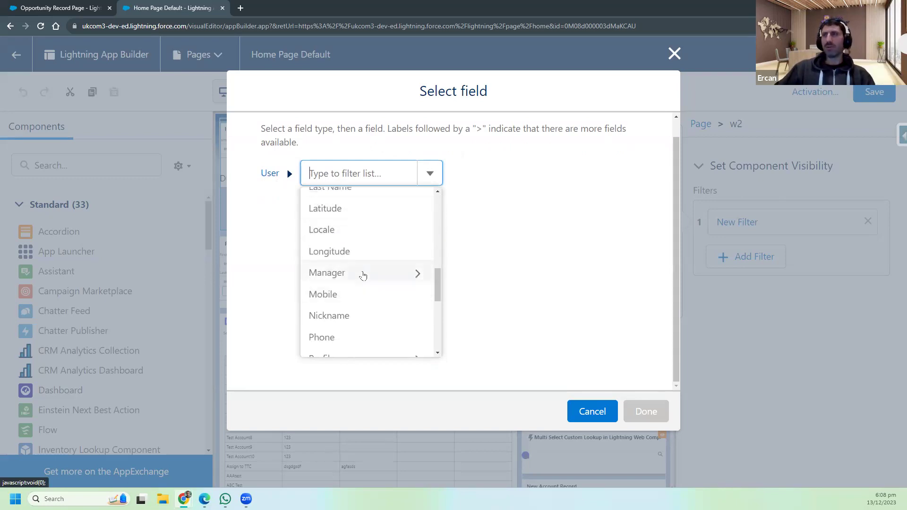
scroll(364, 274, "down", 1)
scroll(363, 275, "down", 4)
scroll(362, 275, "down", 2)
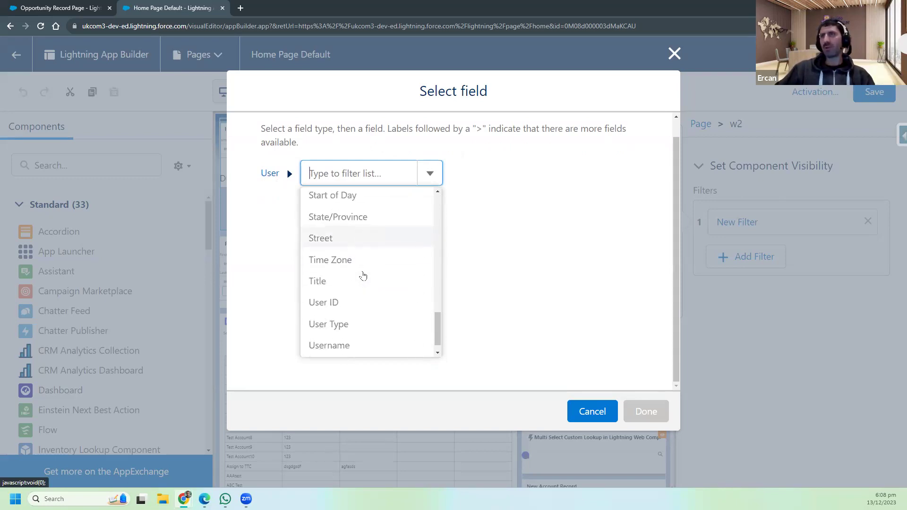
scroll(363, 276, "up", 8)
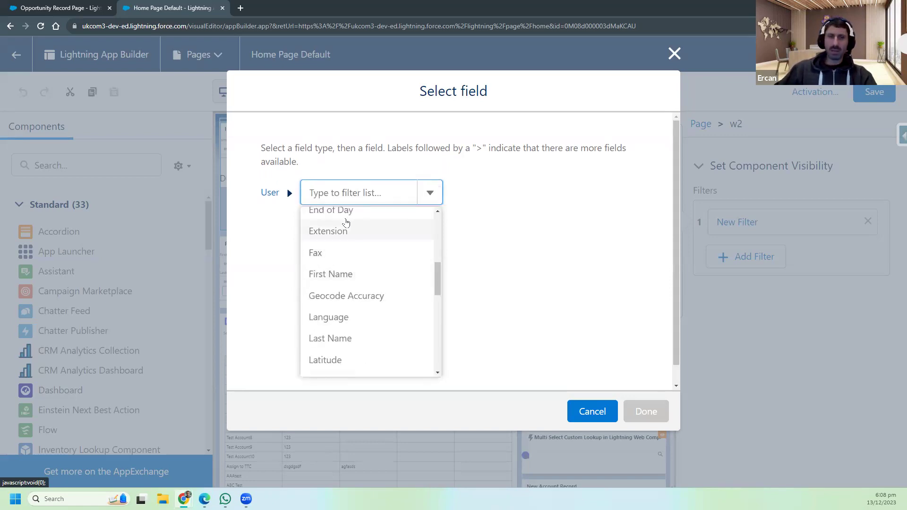
type("pro")
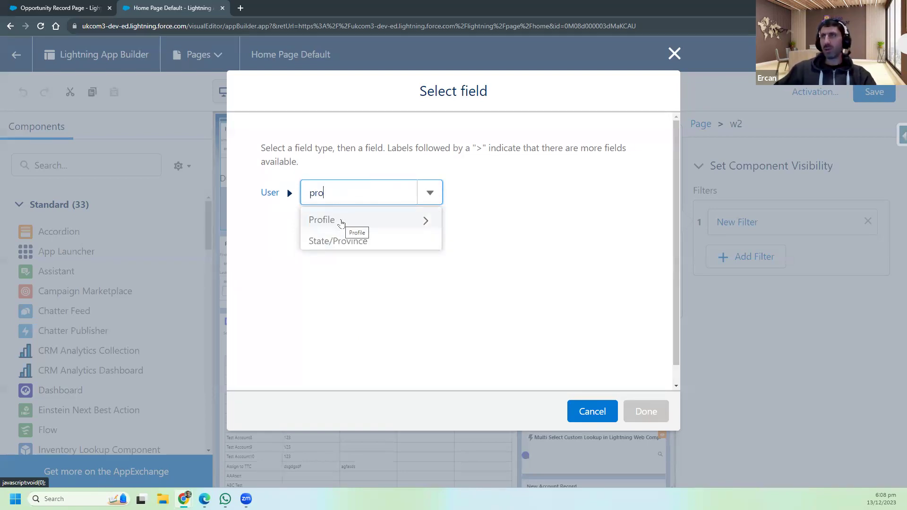
left_click(341, 220)
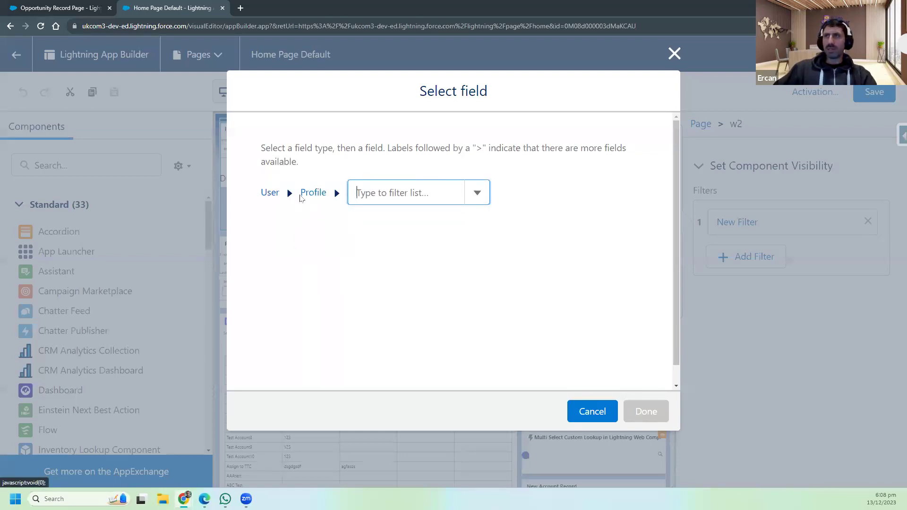
type("name")
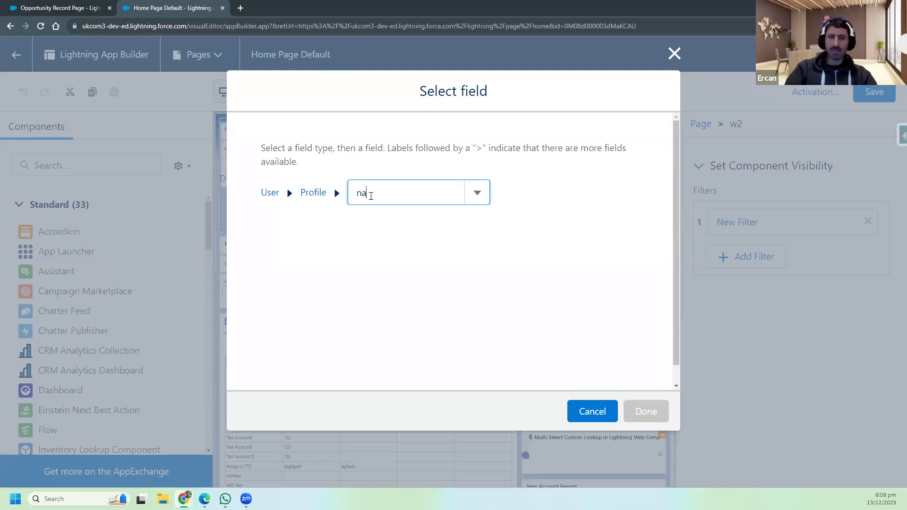
left_click(374, 220)
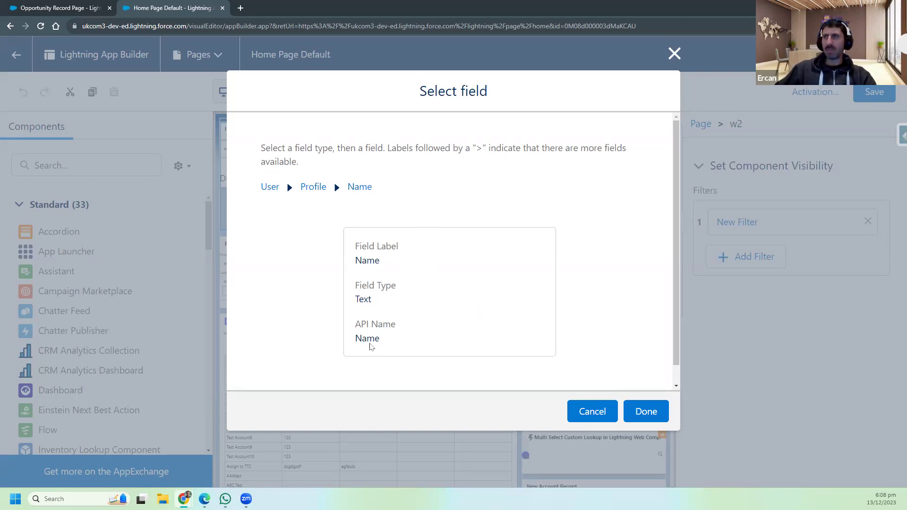
left_click(645, 411)
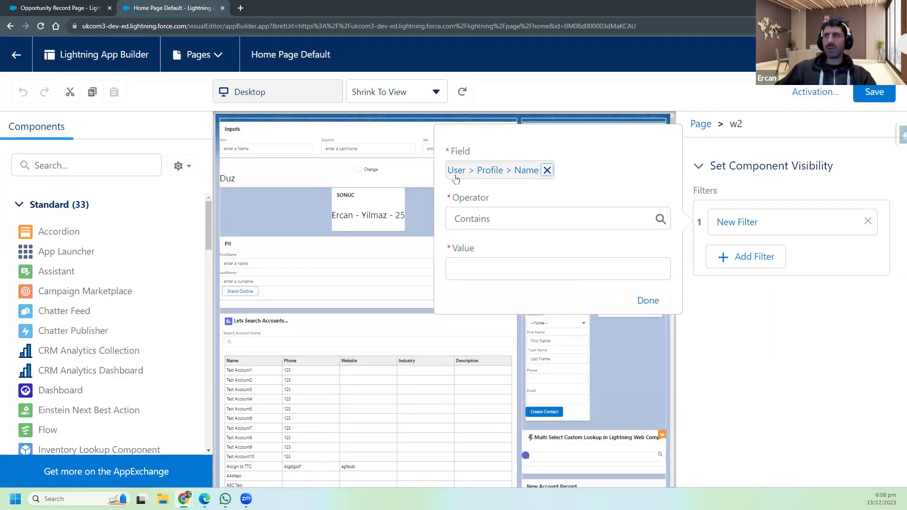
- Set the filter's operator to Equal and its value to System Administrator, and complete the filter
left_click(501, 220)
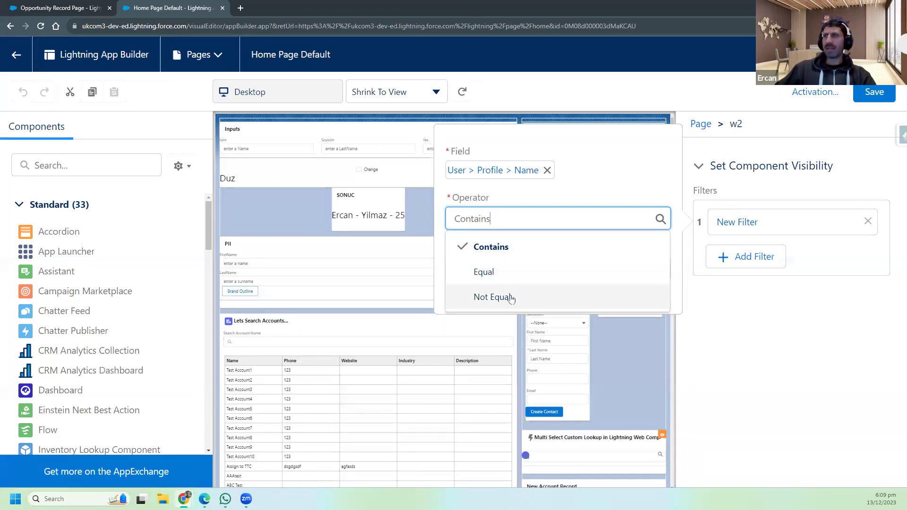
left_click(515, 275)
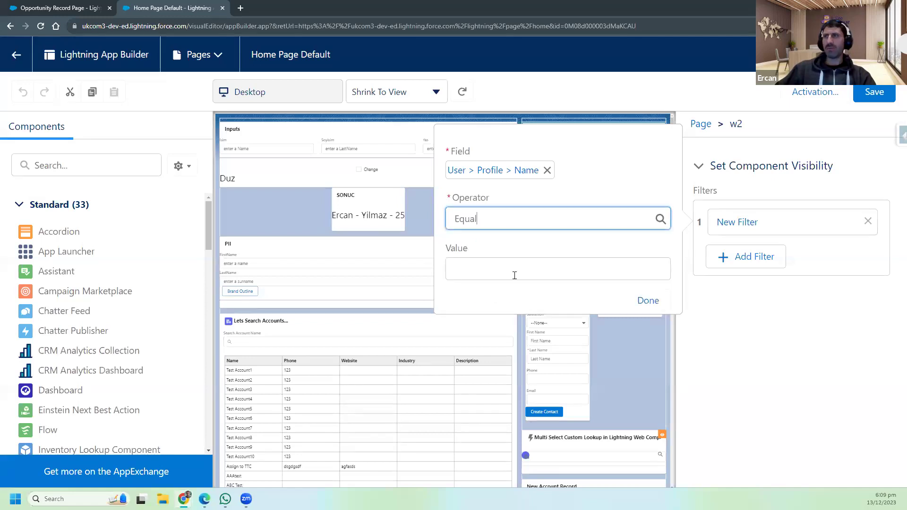
left_click(486, 272)
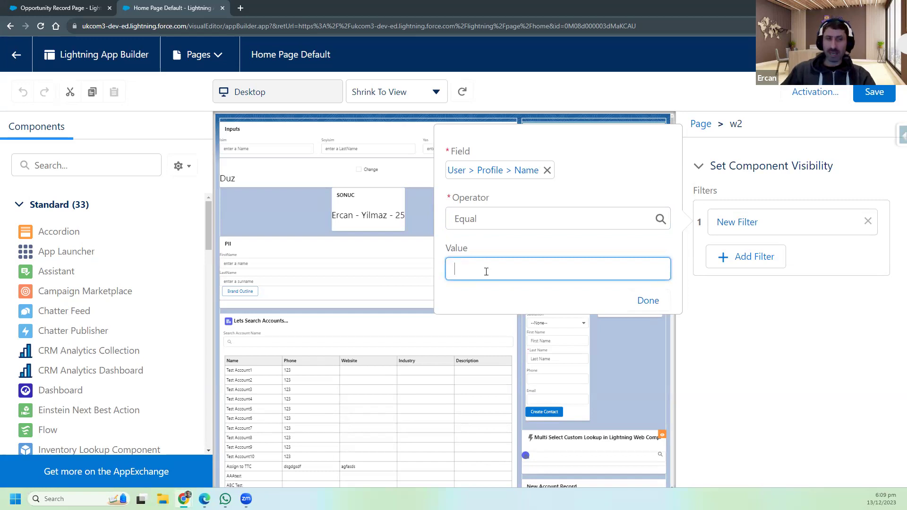
type("Sales")
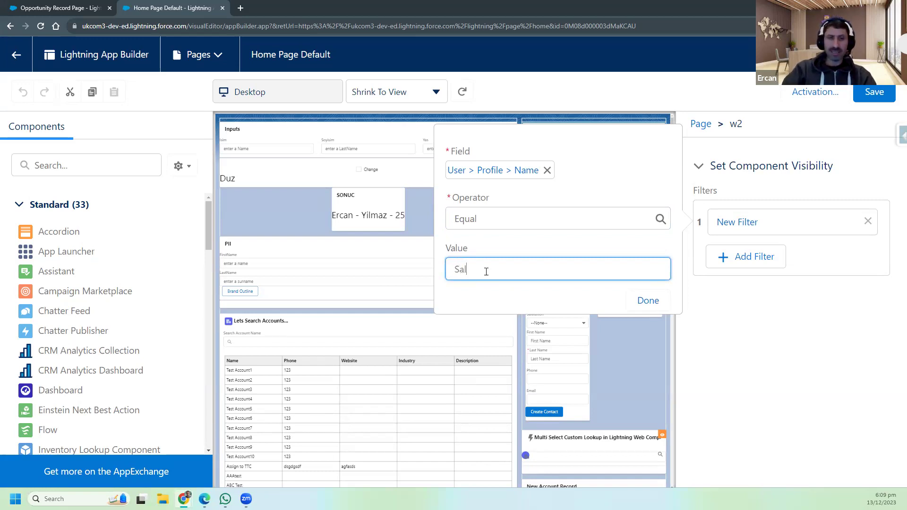
key("BackSpace")
key("BackSpace")
key("BackSpace")
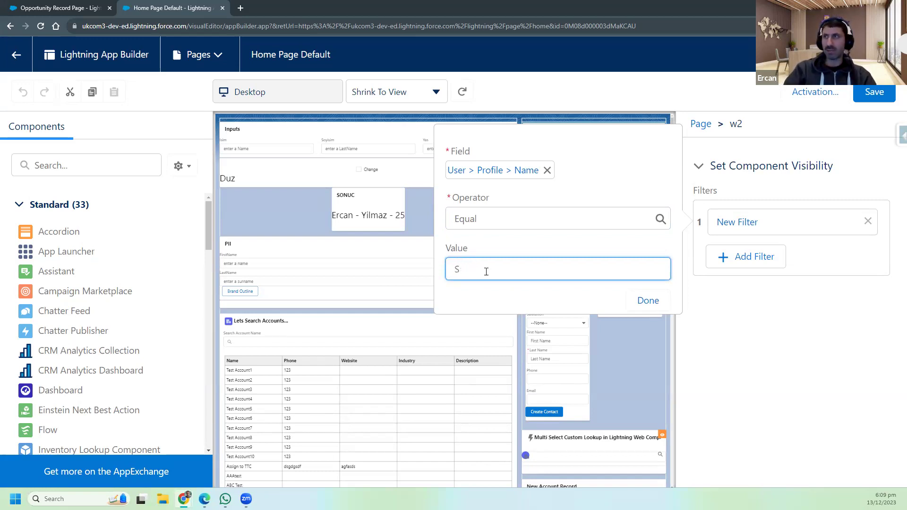
type("ystem")
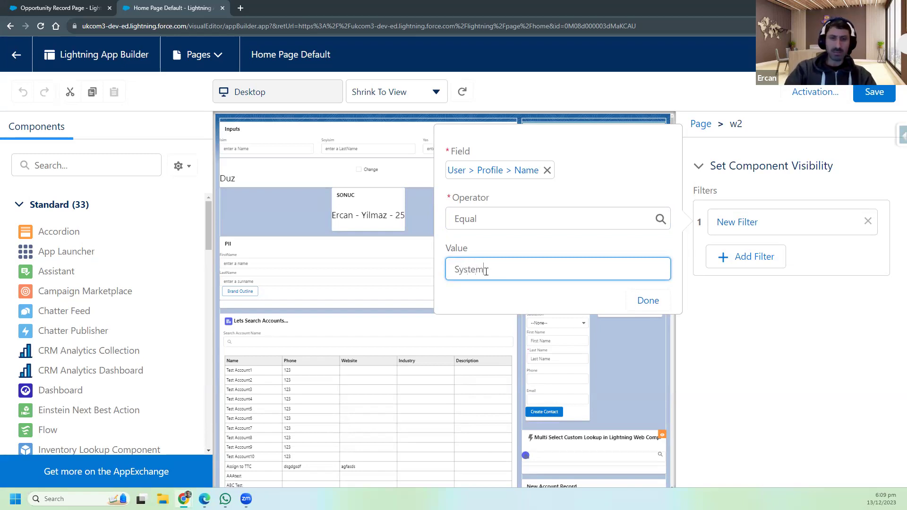
type(" Administrator")
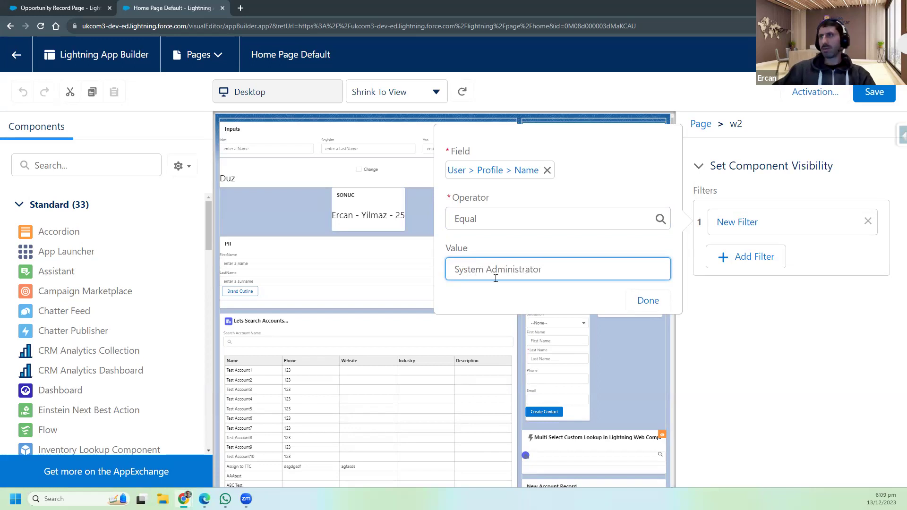
left_click(653, 305)
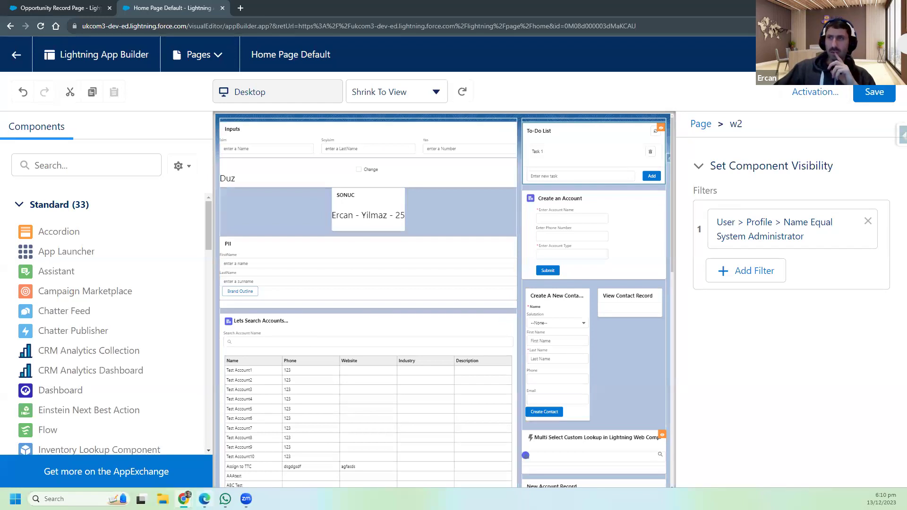
- Switch to the Edge window, examine the usernames and profiles in the All Users list, and return to the Home page editor in Chrome
left_click(204, 499)
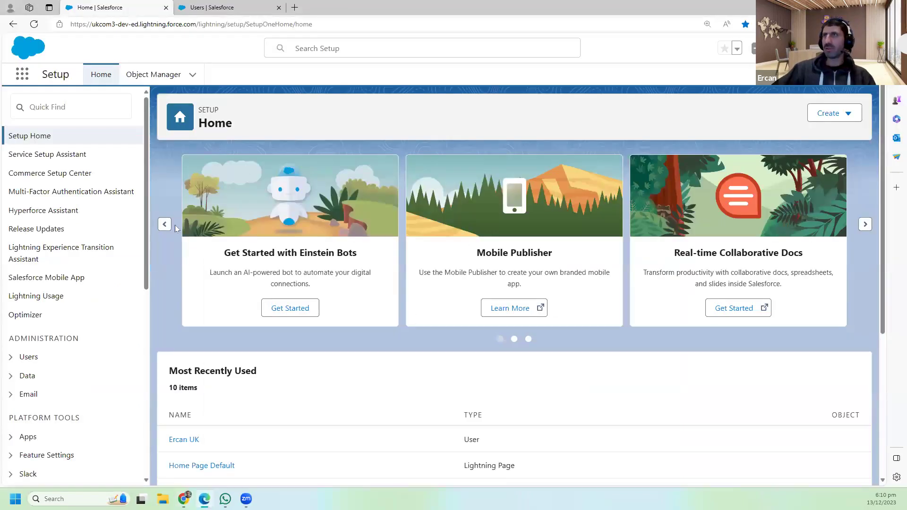
left_click(208, 8)
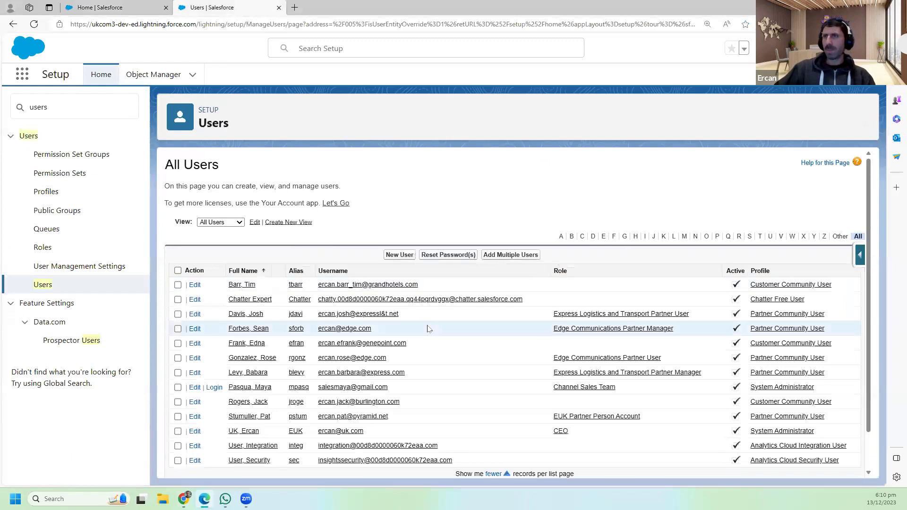
scroll(427, 328, "down", 2)
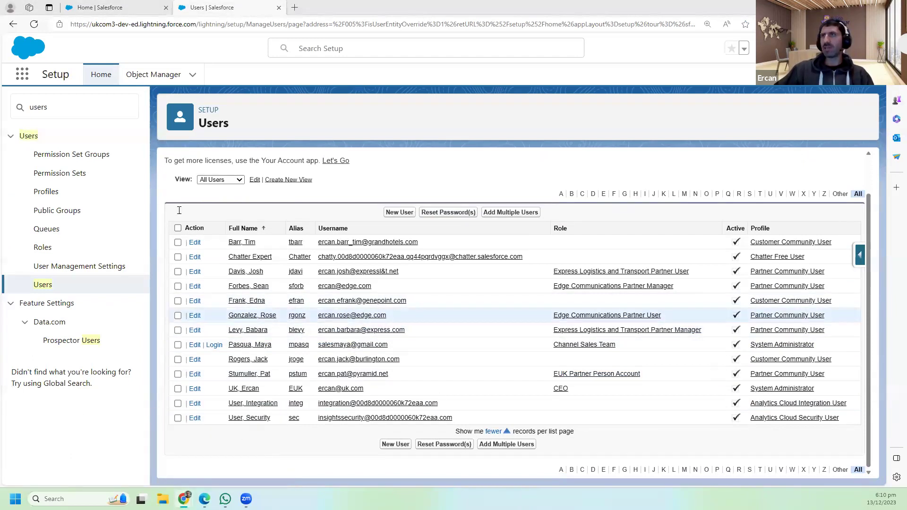
mouse_move(184, 499)
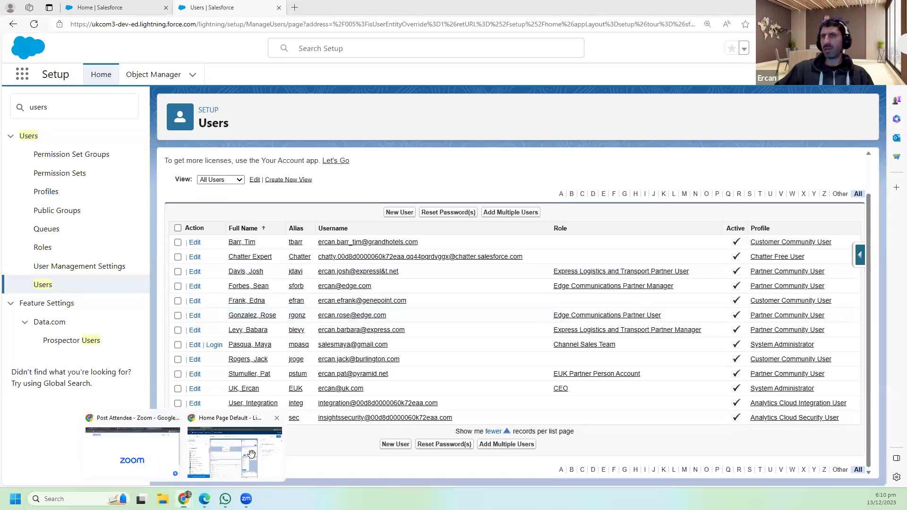
left_click(250, 454)
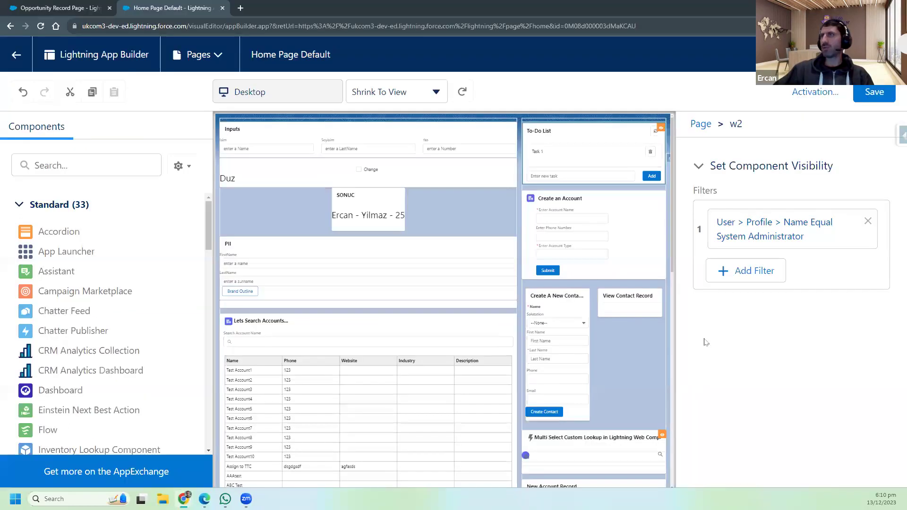
- Add a second visibility filter to the To-Do List component and set its field to User > Username
left_click(747, 273)
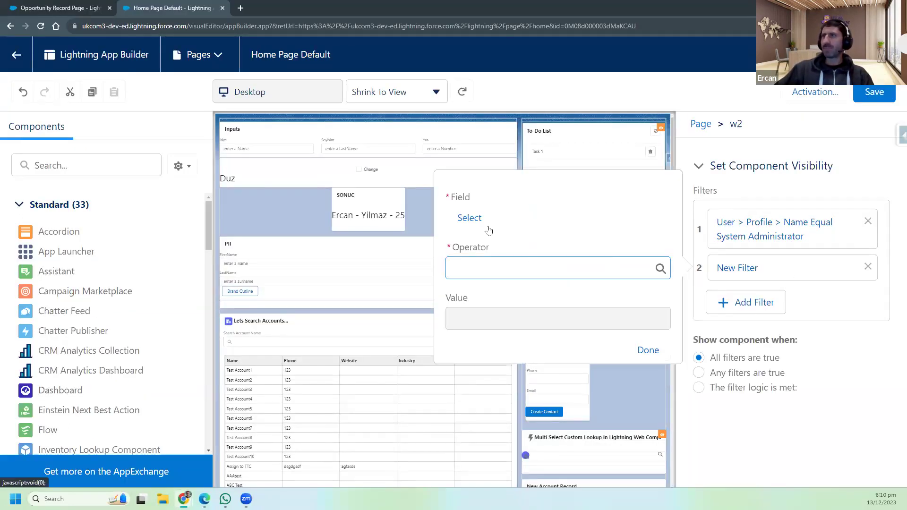
left_click(471, 220)
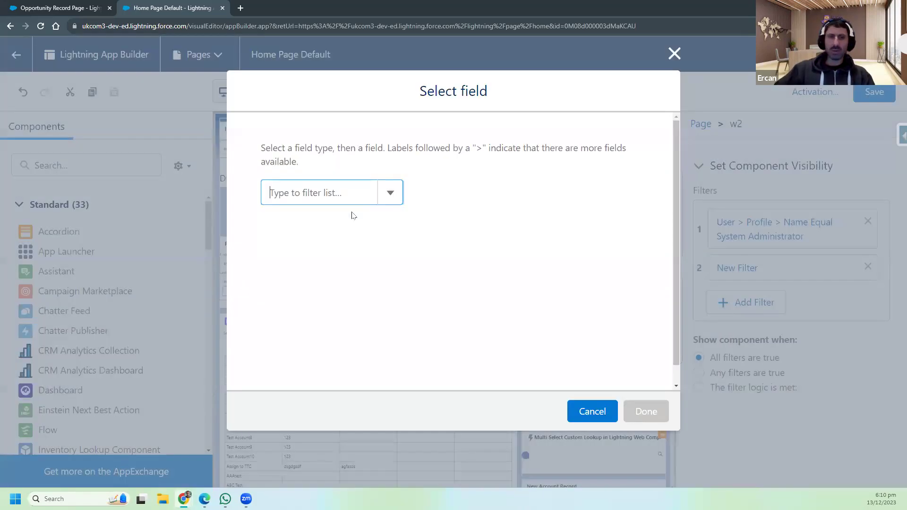
type("user")
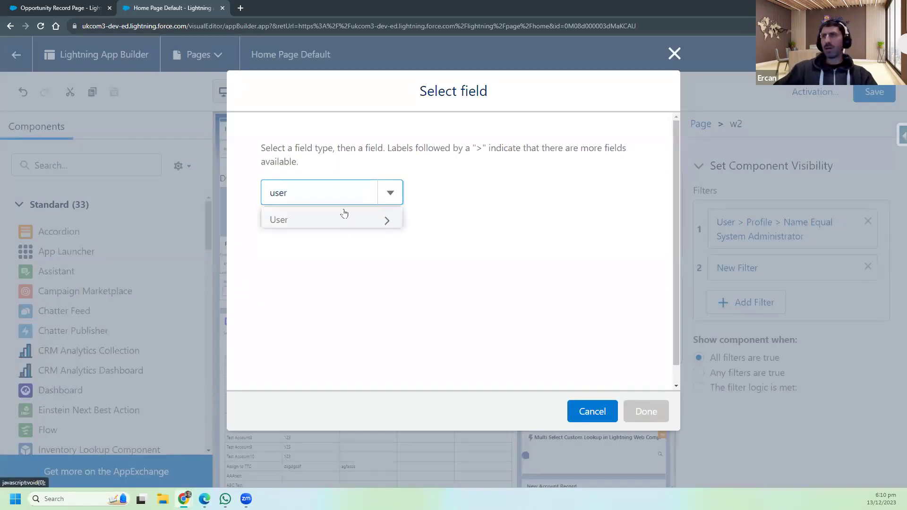
left_click(335, 219)
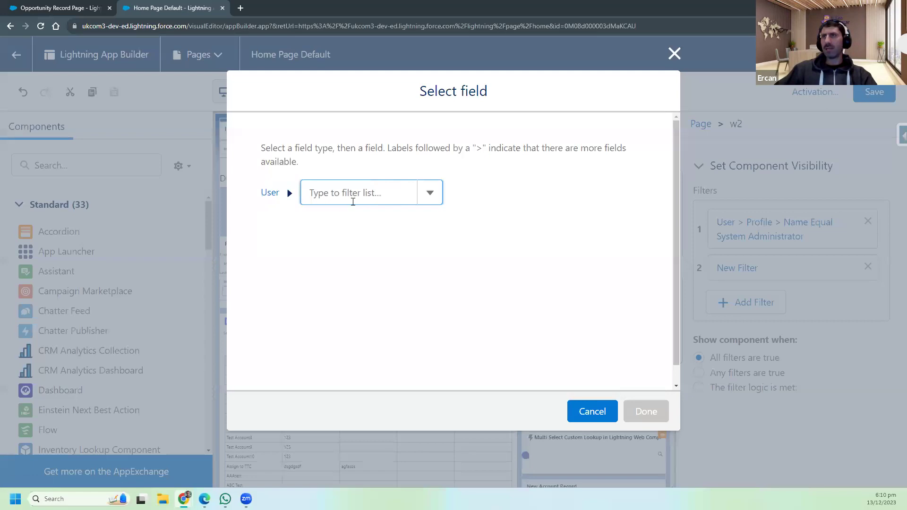
type("user")
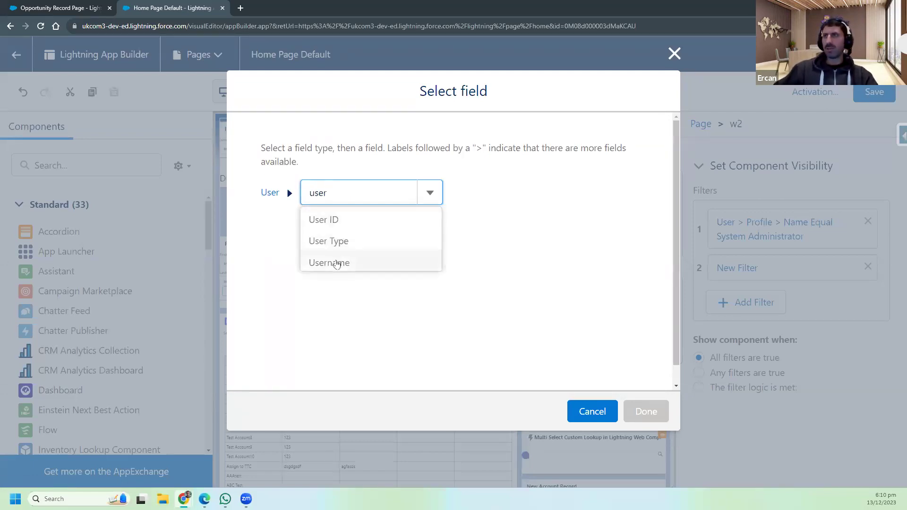
left_click(337, 263)
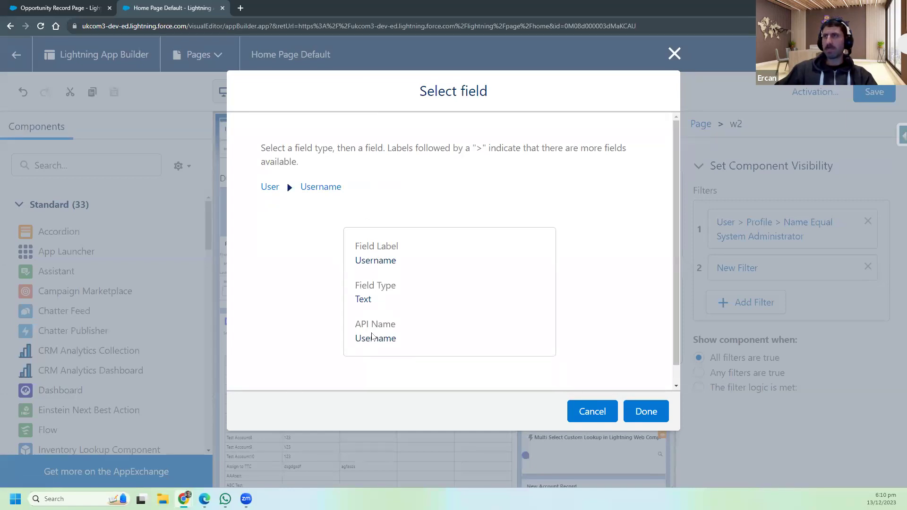
left_click(645, 412)
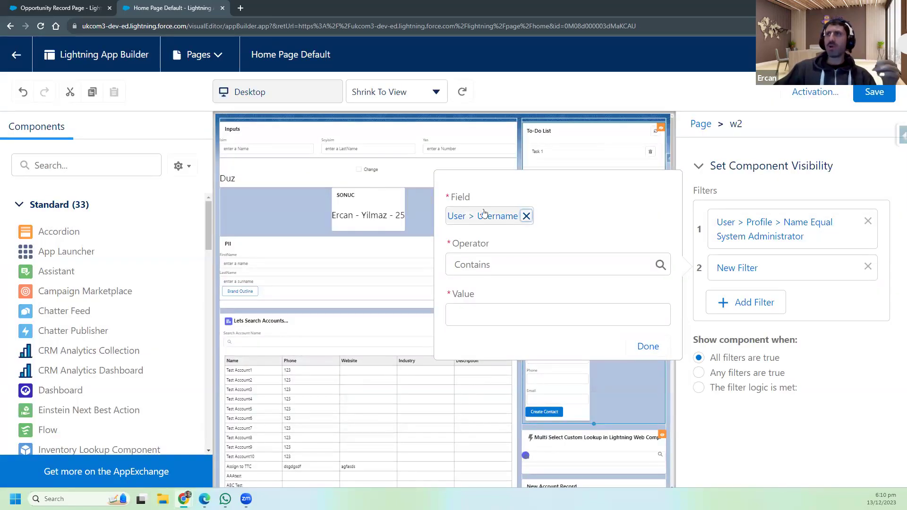
- Set the second filter's operator to Not Equal
left_click(501, 265)
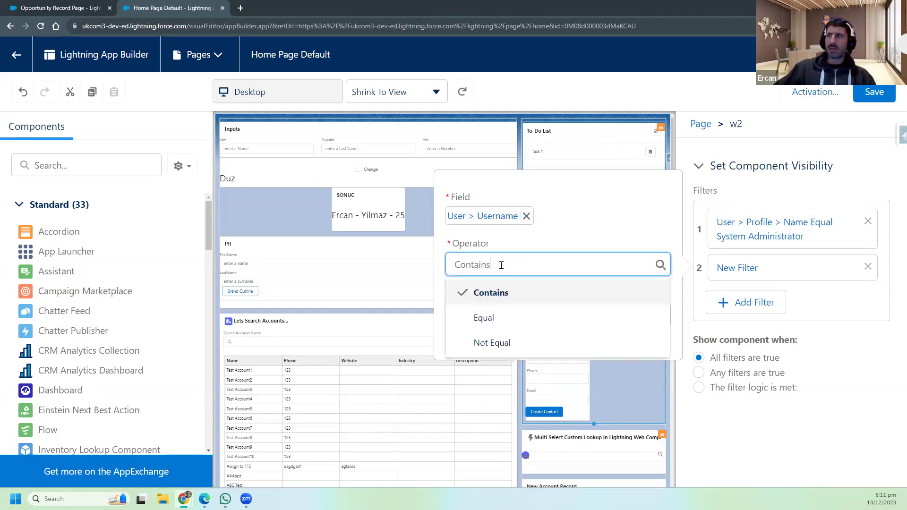
left_click(500, 343)
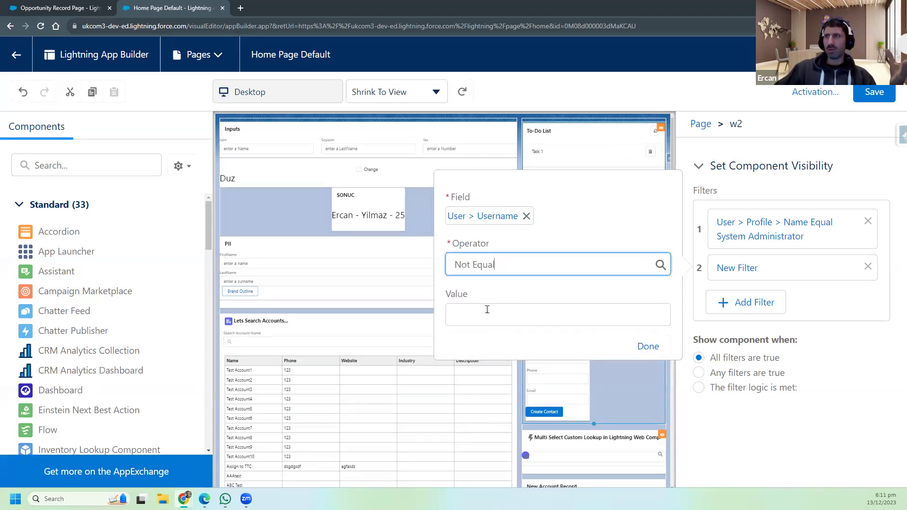
left_click(466, 316)
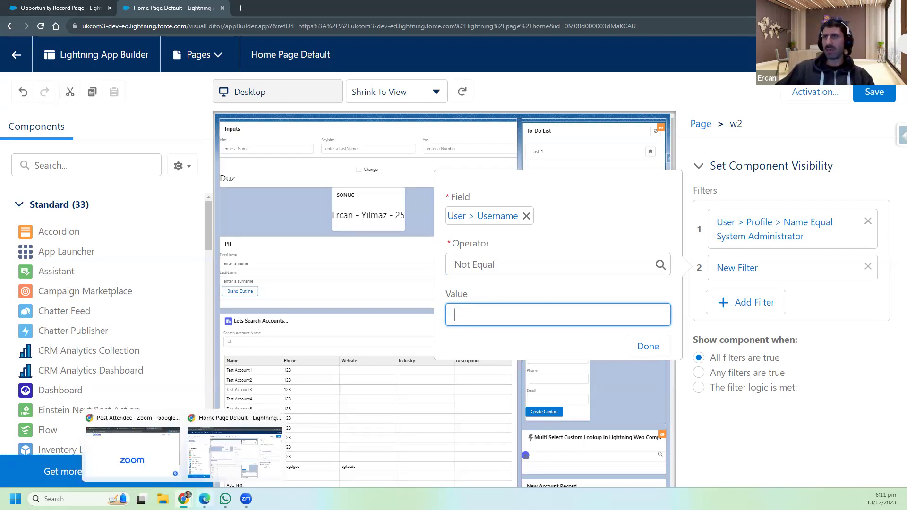
- Copy the CEO user's username from the All Users list in Edge, enter it as the filter's value in Chrome, and complete the filter
left_click(204, 499)
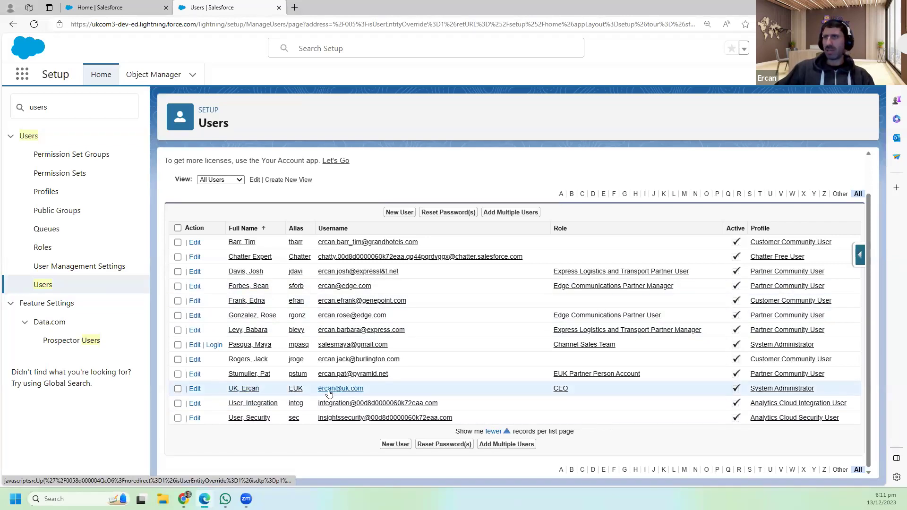
left_click_drag(369, 391, 316, 392)
key("ctrl+c")
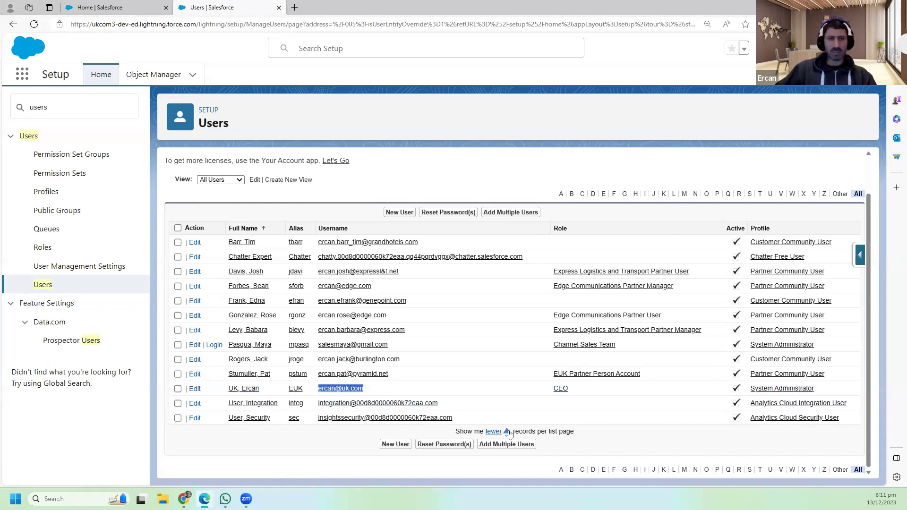
left_click(190, 495)
left_click(236, 465)
left_click(476, 322)
key("ctrl+v")
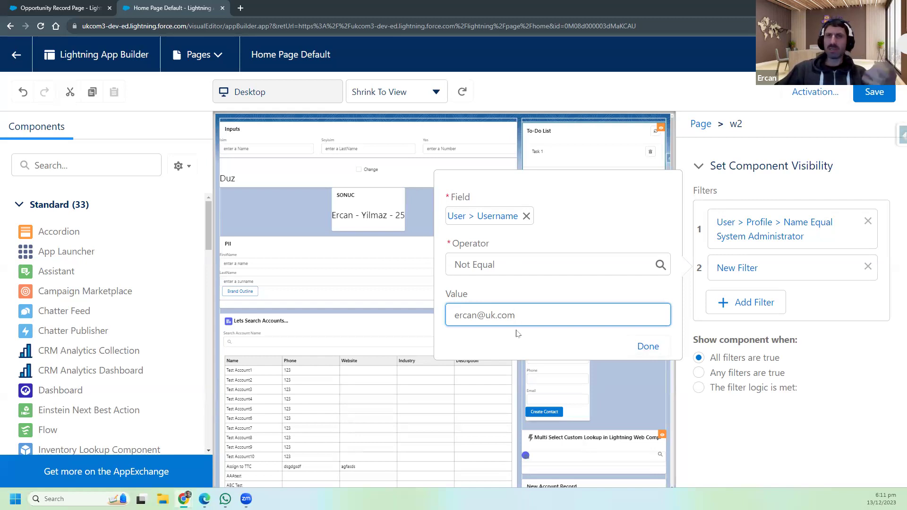
left_click(647, 347)
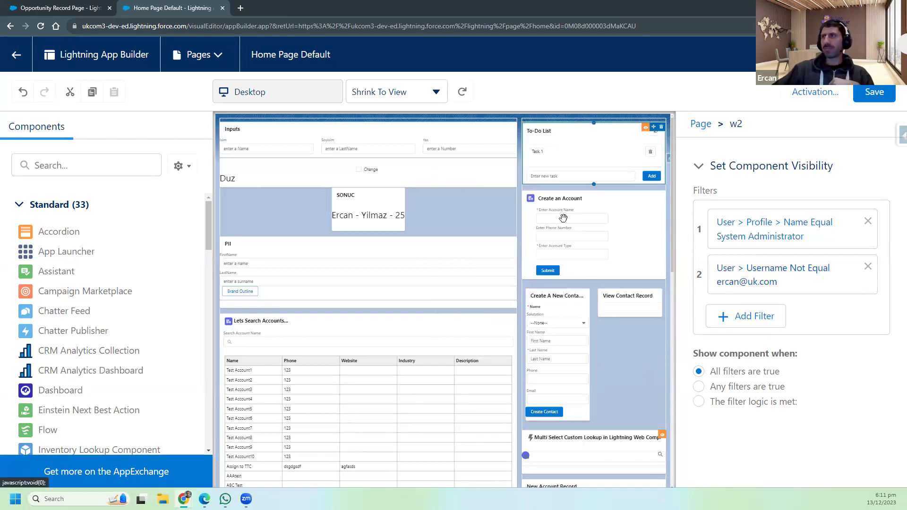
- Save the Home page with both To-Do List filters and return from the editor to the live page
left_click(871, 97)
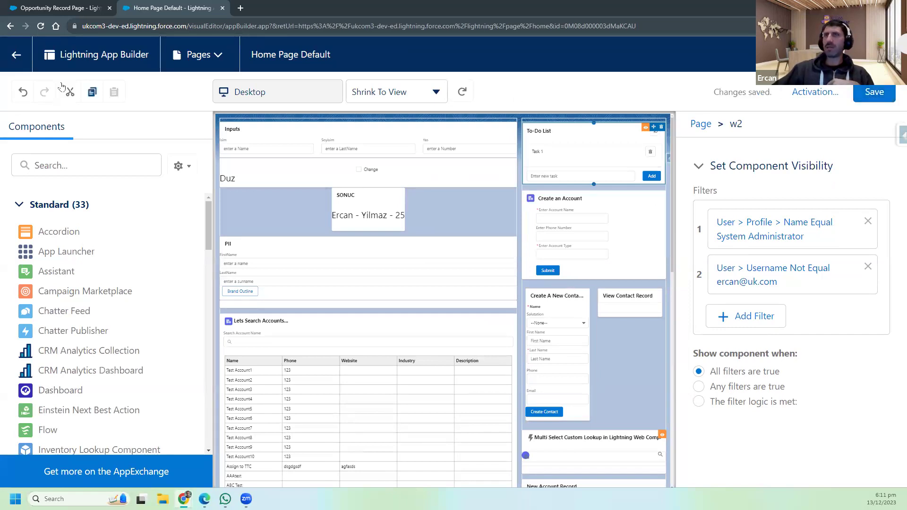
left_click(13, 59)
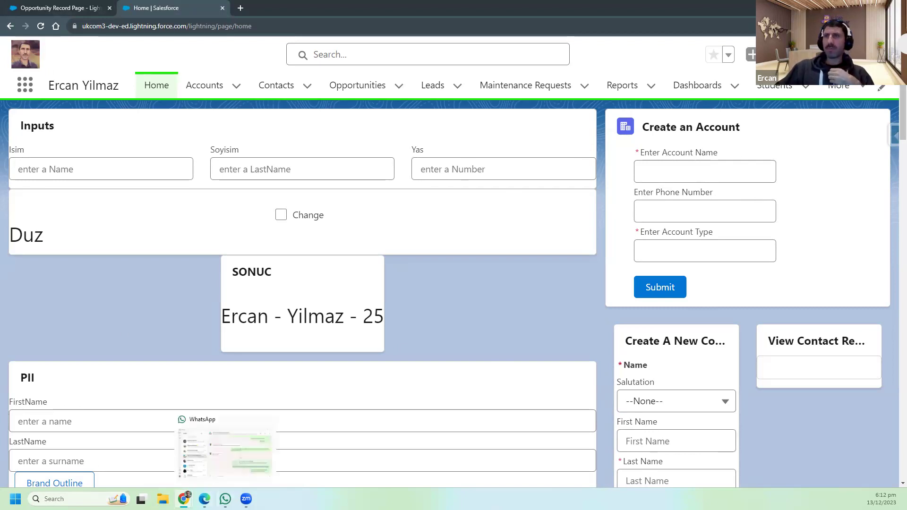
- Switch to Edge, log in as the Channel Sales Team administrator, check the Home page for the To-Do List, and return to Chrome
left_click(206, 499)
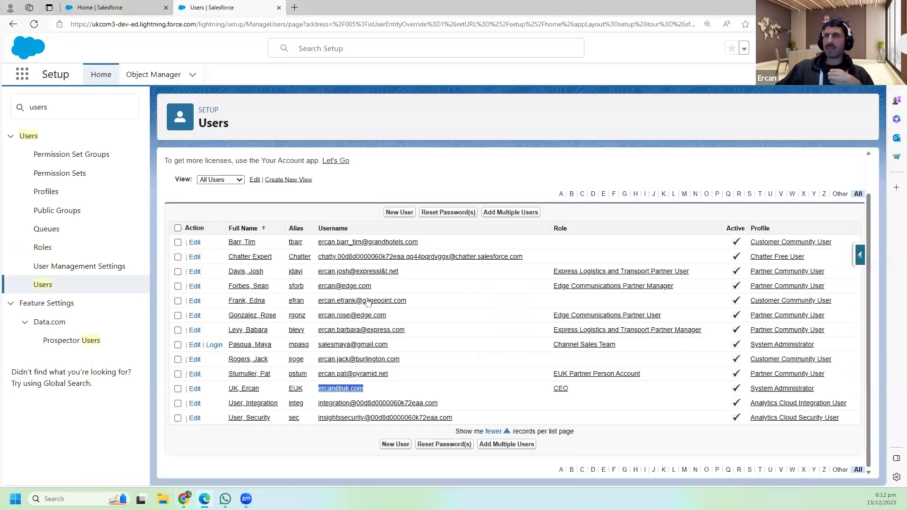
left_click(245, 452)
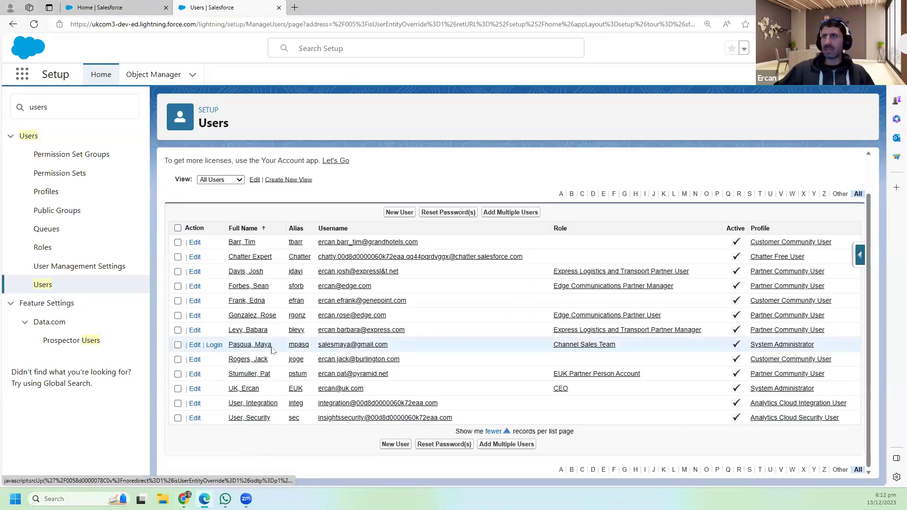
left_click(214, 345)
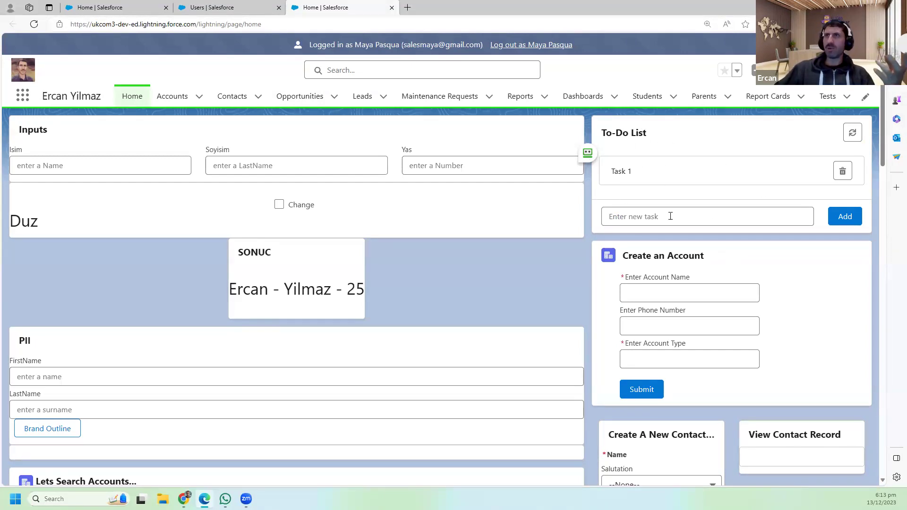
mouse_move(184, 499)
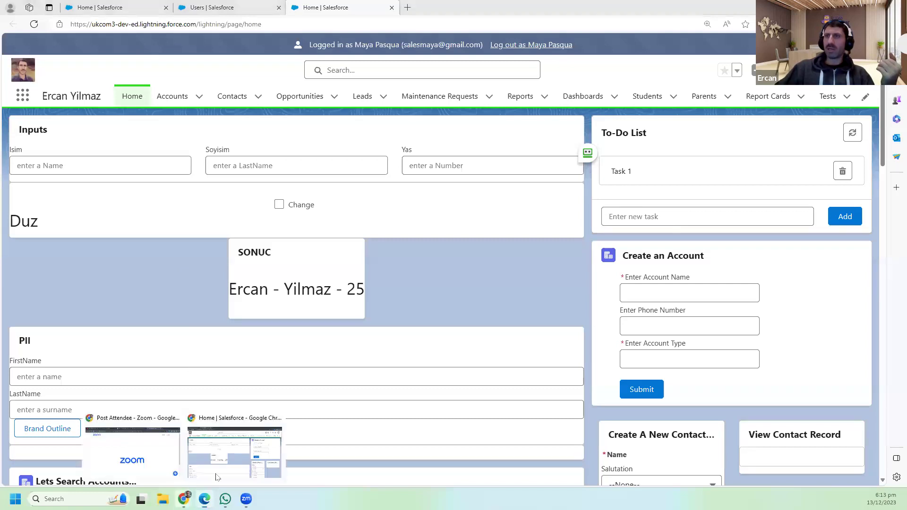
left_click(235, 461)
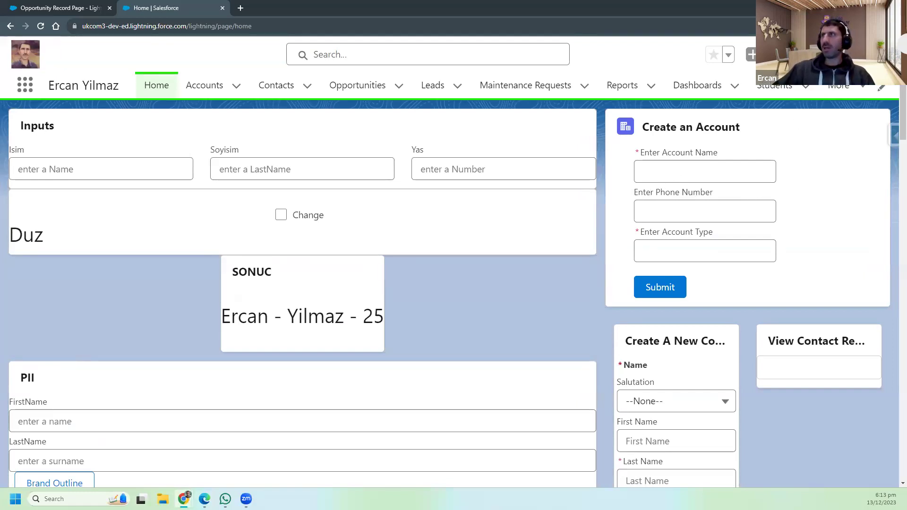
- Reopen the Home page for editing and change the To-Do List's username filter to Contains with the administrator's first name as value
left_click(794, 54)
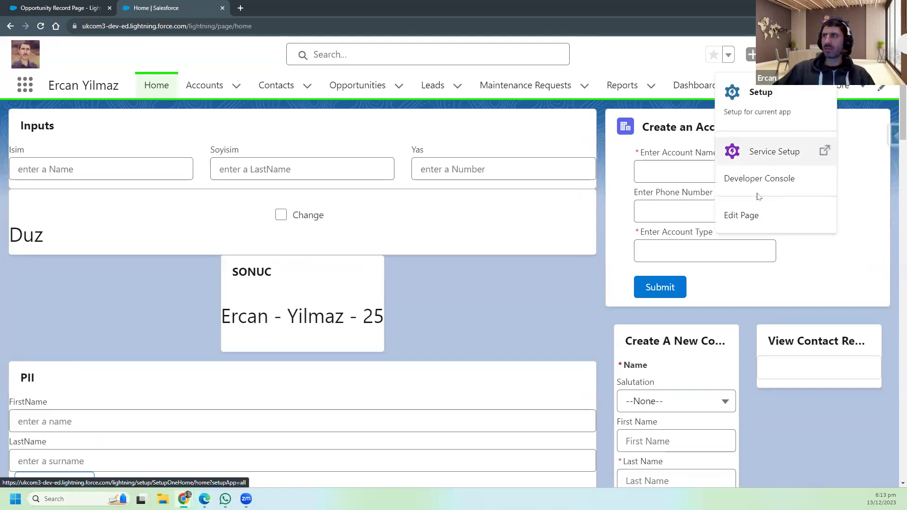
left_click(738, 215)
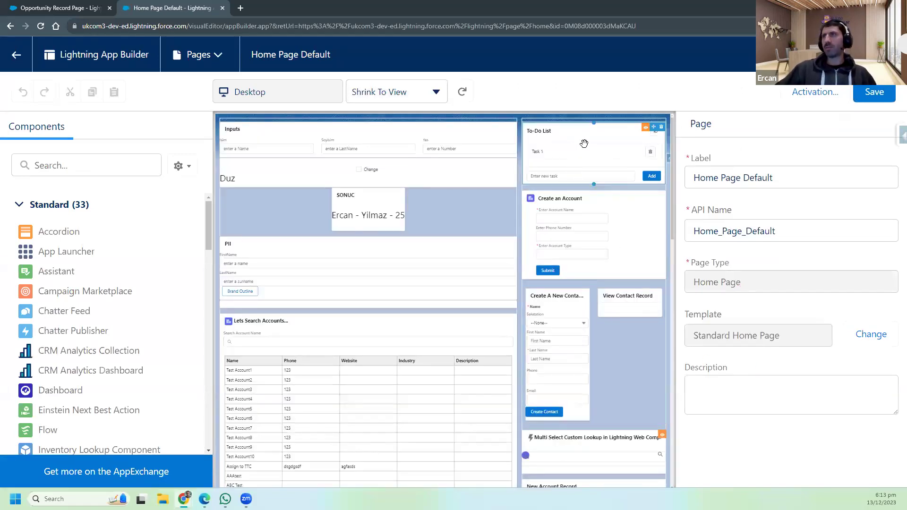
left_click(583, 144)
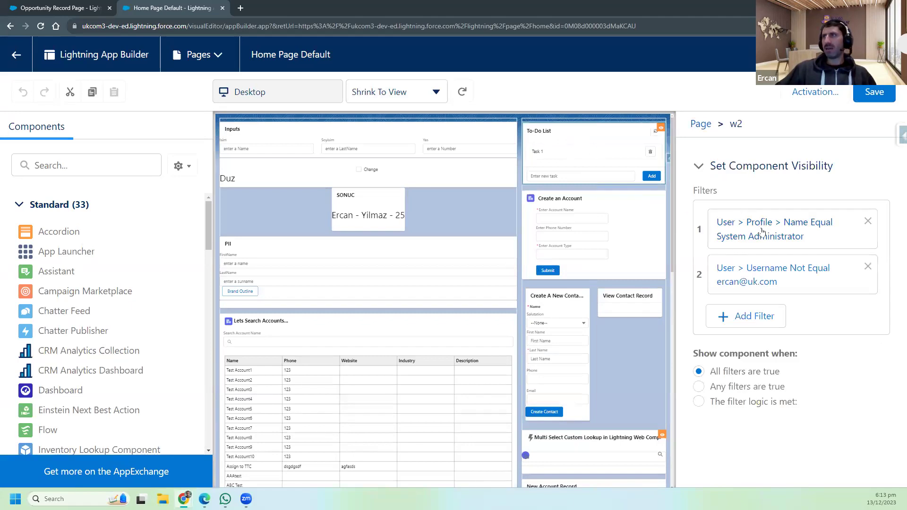
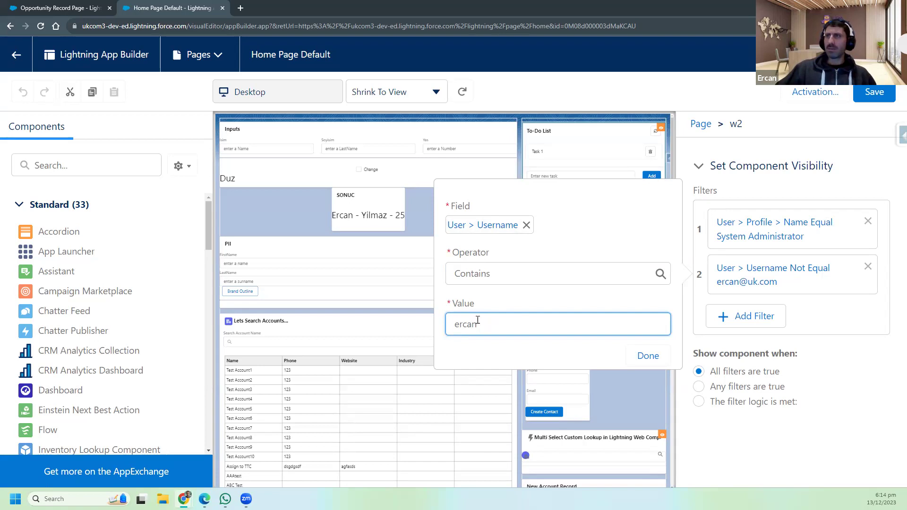
left_click_drag(477, 323, 451, 324)
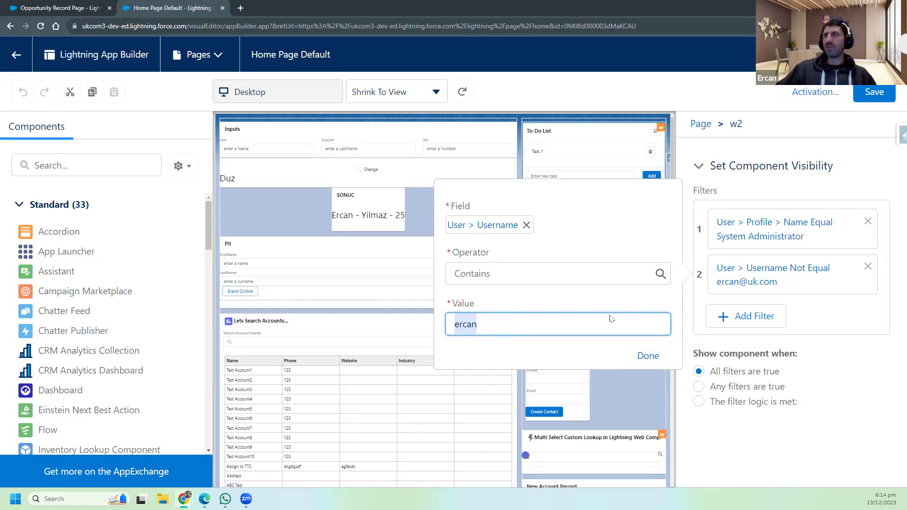
left_click(648, 356)
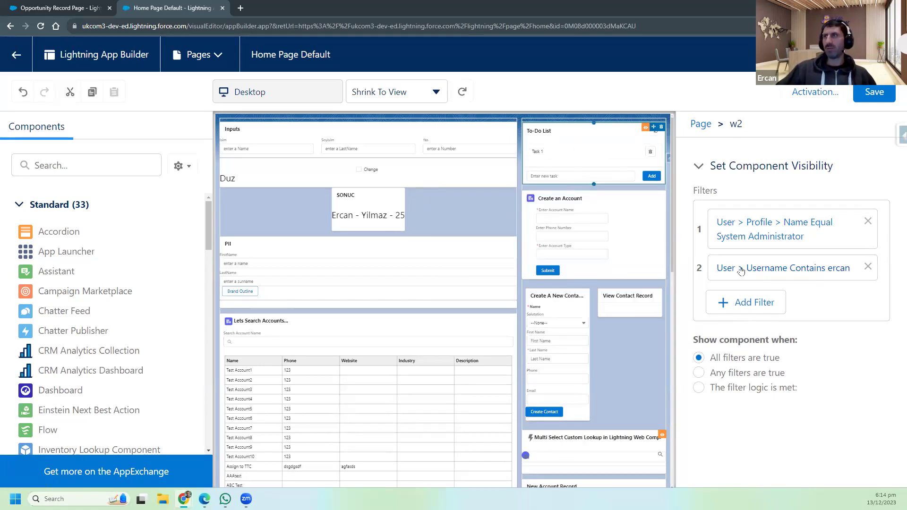
- Save the revised Home page and go back to the live page to check the To-Do List
left_click(874, 93)
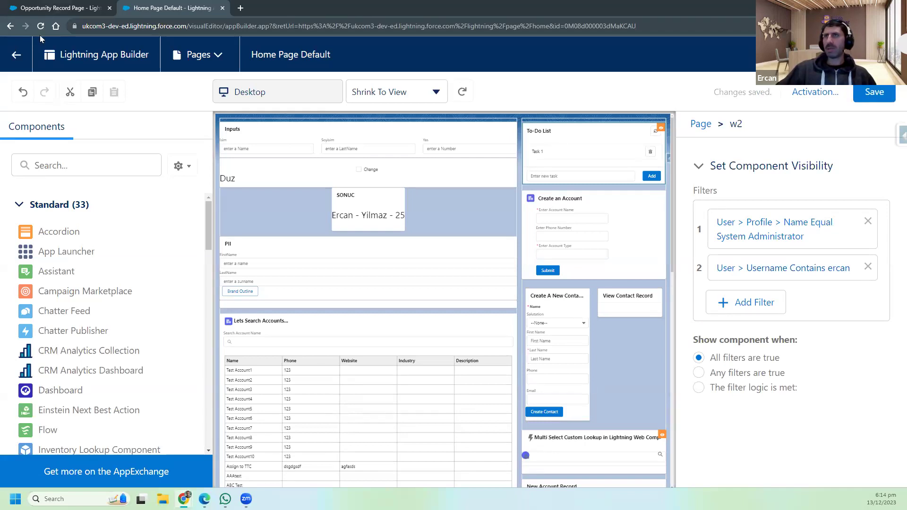
left_click(16, 54)
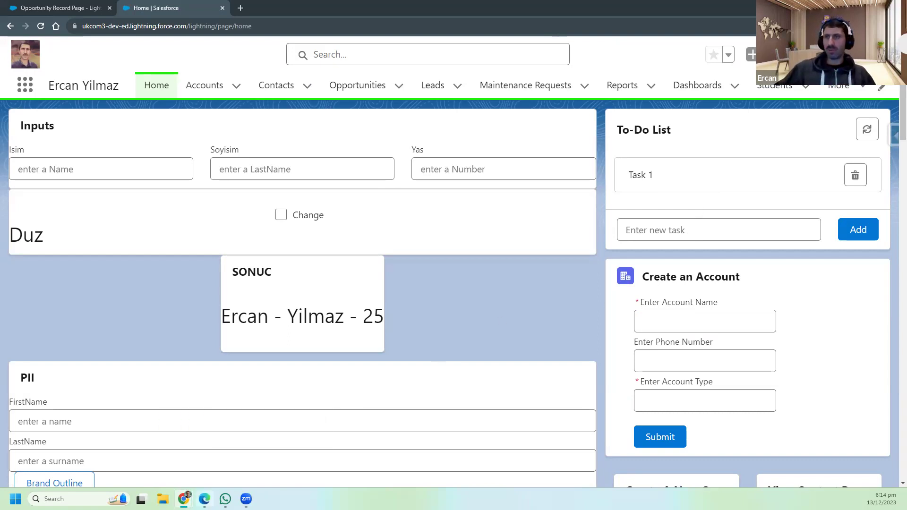
- Reload the Home page in the Edge session of the other administrator, check for the To-Do List, and return to Chrome
key("alt+Tab")
left_click(34, 24)
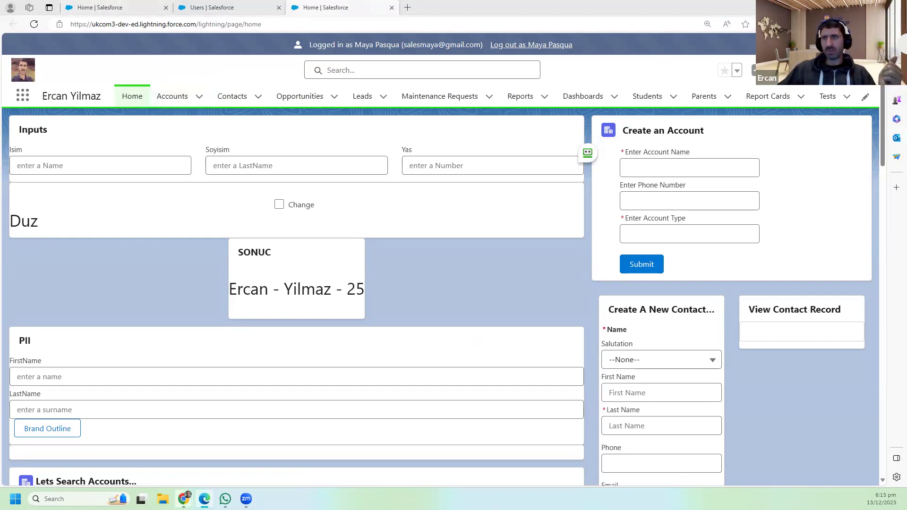
mouse_move(184, 497)
left_click(207, 457)
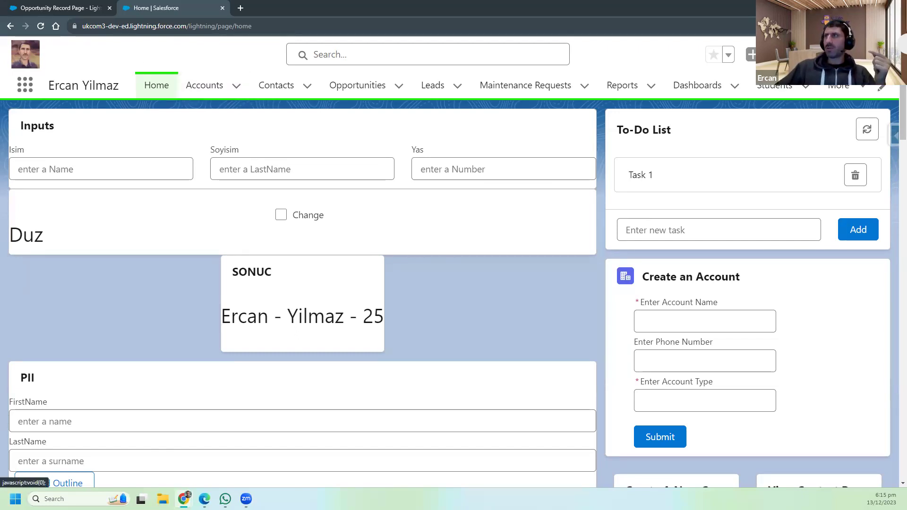
- Open the Home page for editing and review the To-Do List component's visibility filters
left_click(817, 55)
left_click(741, 227)
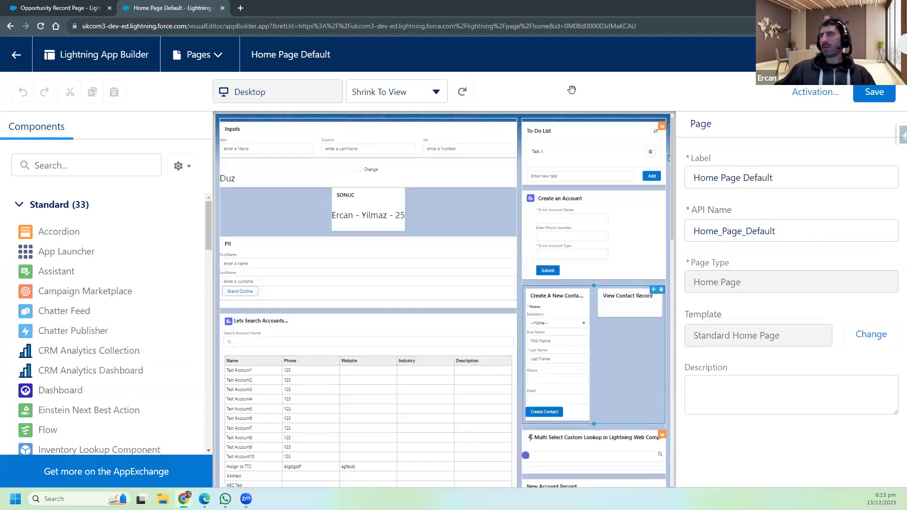
left_click(570, 148)
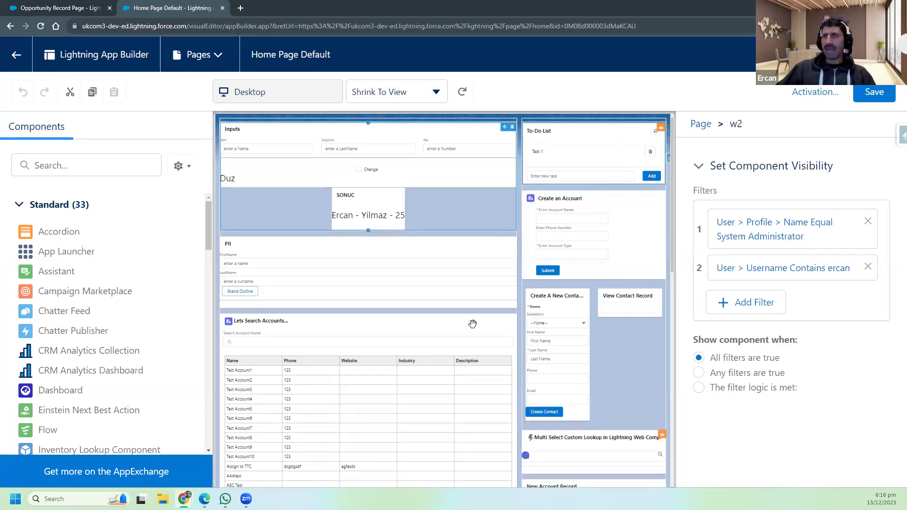
- Start a visibility filter on the Create an Account component and search its field types for "permi", then clear the search
left_click(598, 235)
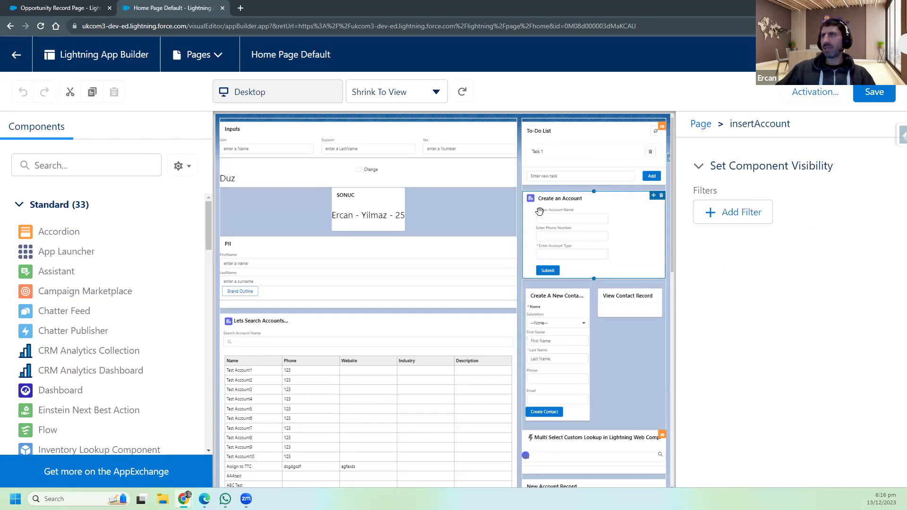
left_click(736, 218)
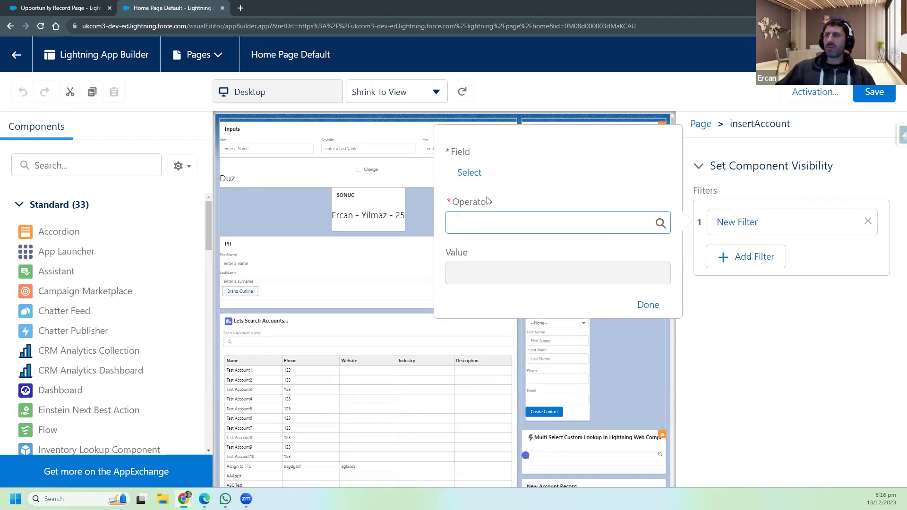
left_click(471, 175)
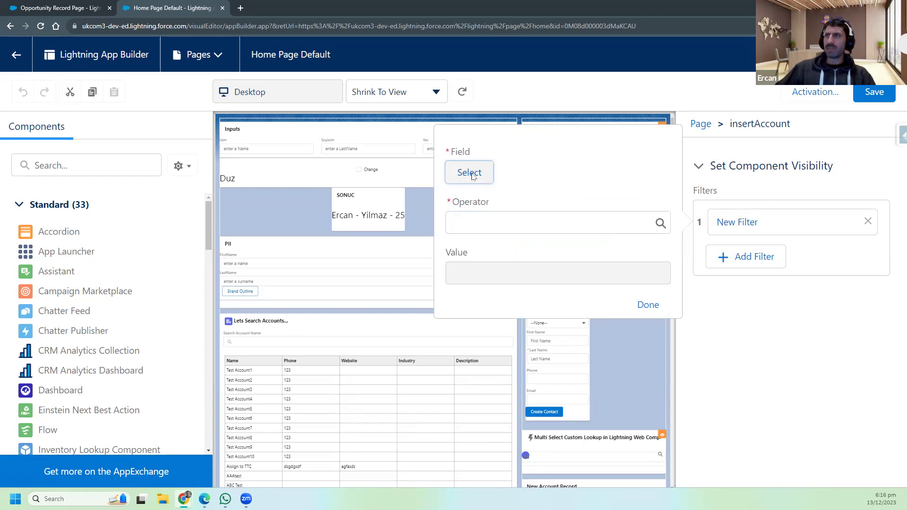
type("permi")
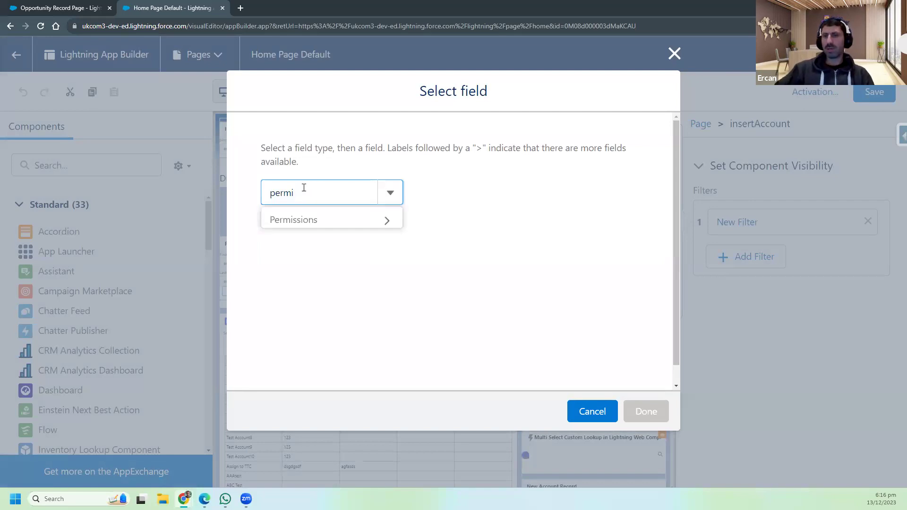
key("BackSpace")
key("BackSpace")
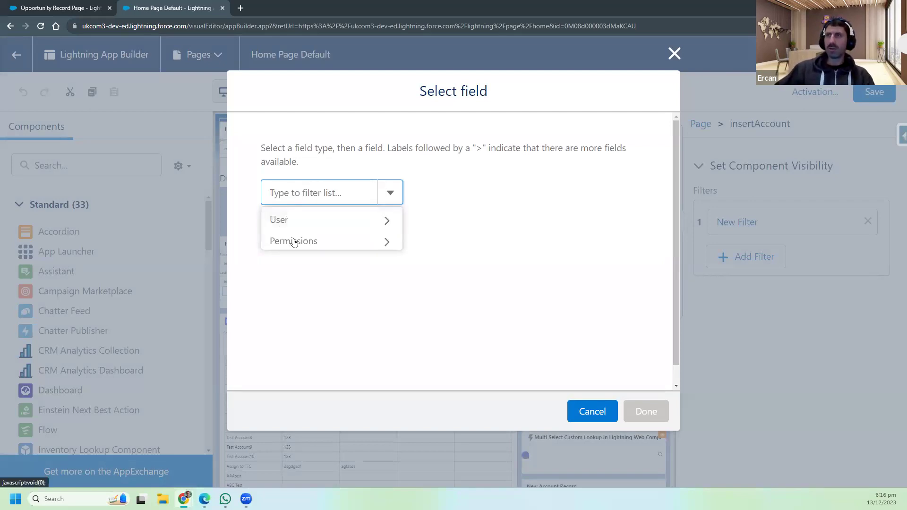
- Look through the User fields available for the Create an Account visibility filter
left_click(289, 225)
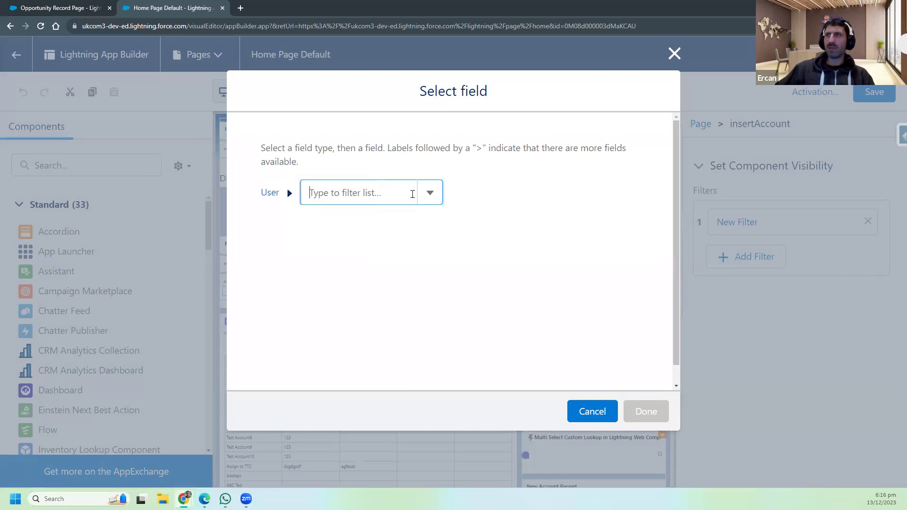
left_click(430, 197)
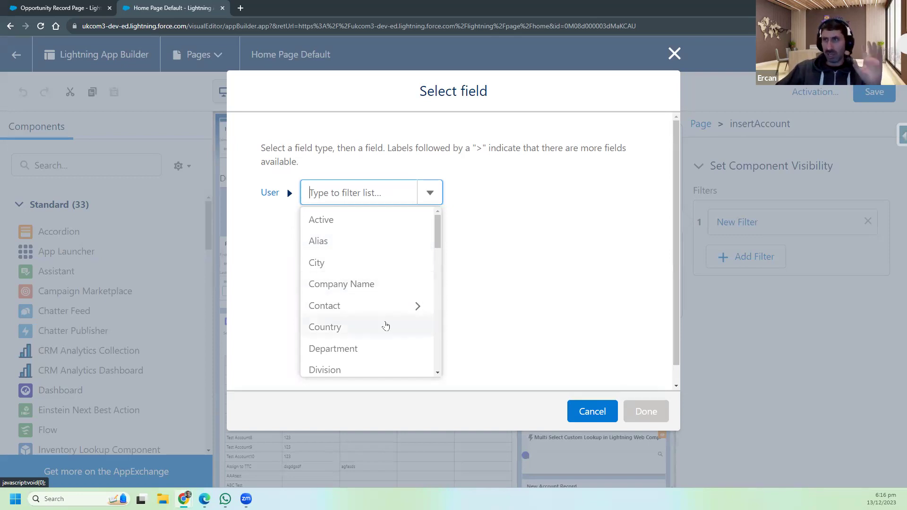
scroll(373, 318, "down", 3)
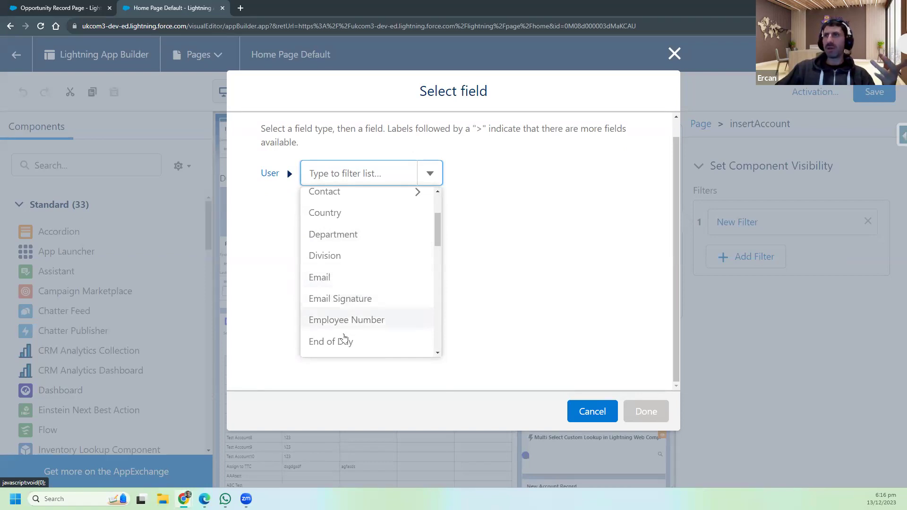
scroll(340, 335, "down", 2)
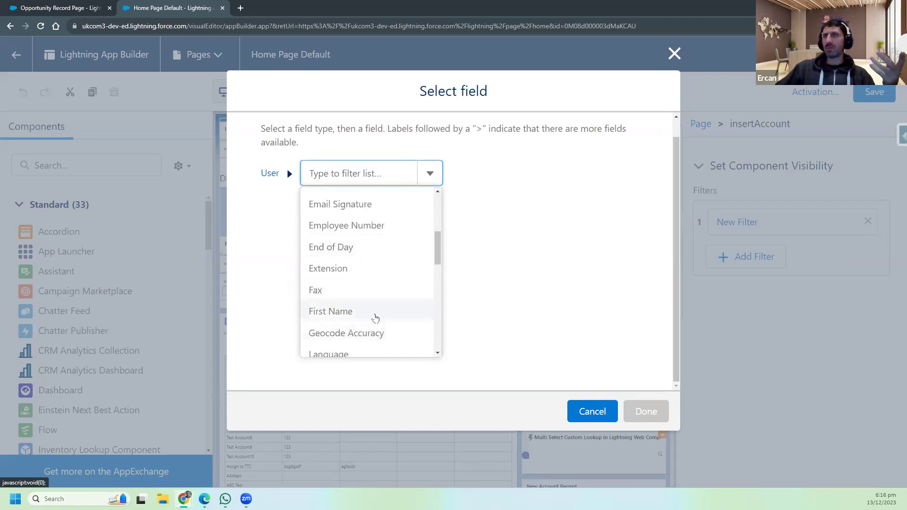
scroll(378, 318, "down", 2)
scroll(379, 318, "down", 1)
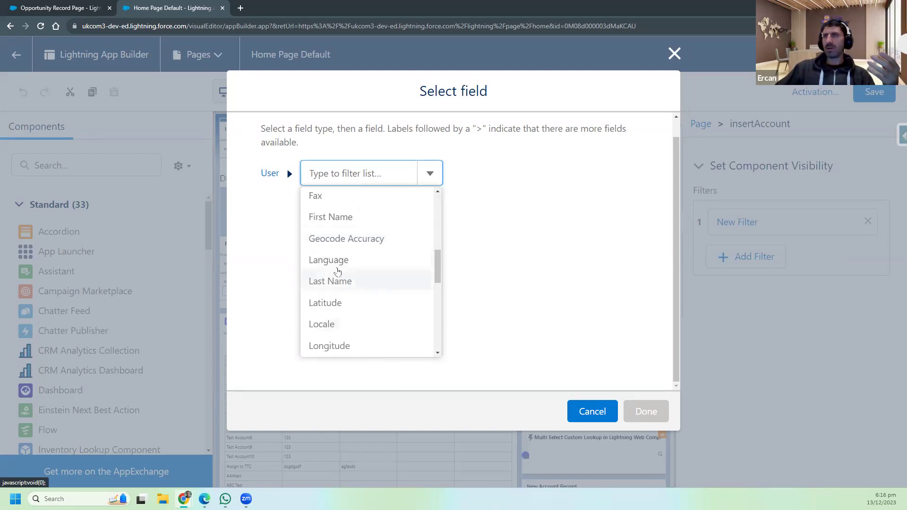
scroll(366, 320, "down", 2)
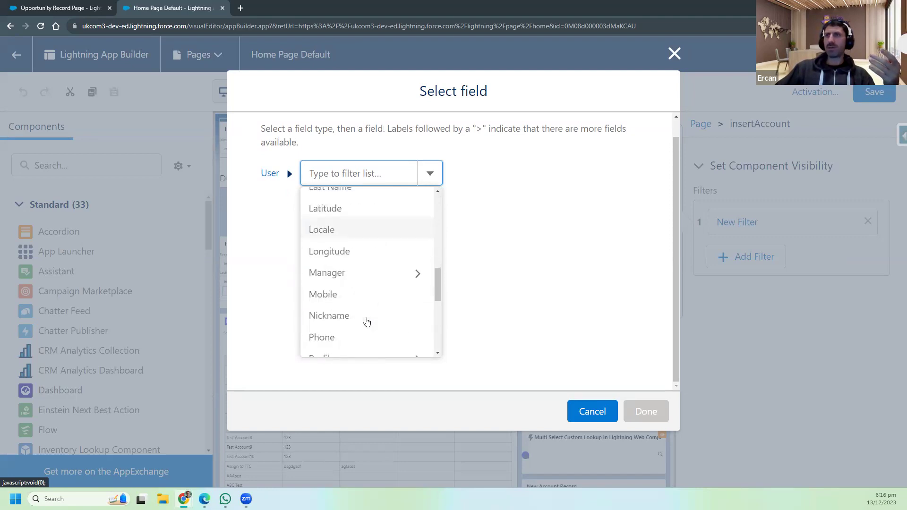
scroll(367, 320, "down", 2)
scroll(367, 320, "down", 4)
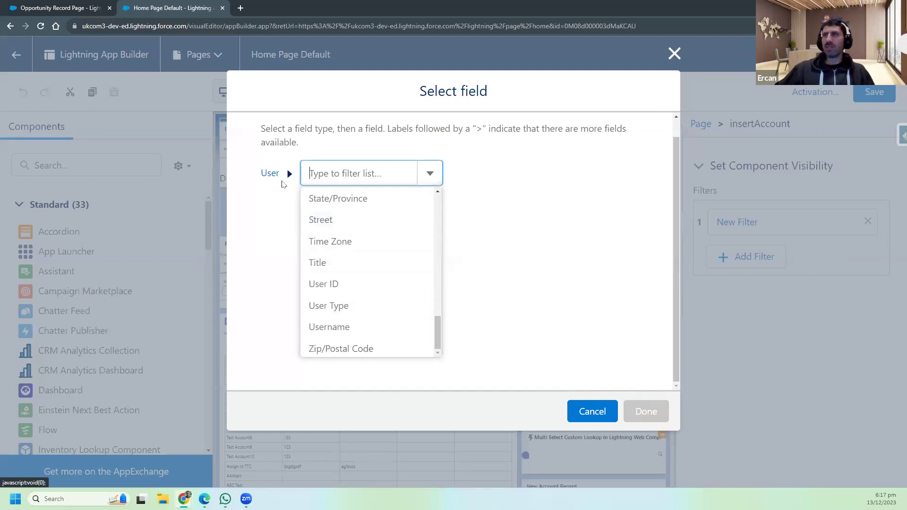
- Switch the filter's field type from User to Permissions and open its Standard Permission category
left_click(265, 194)
left_click(273, 174)
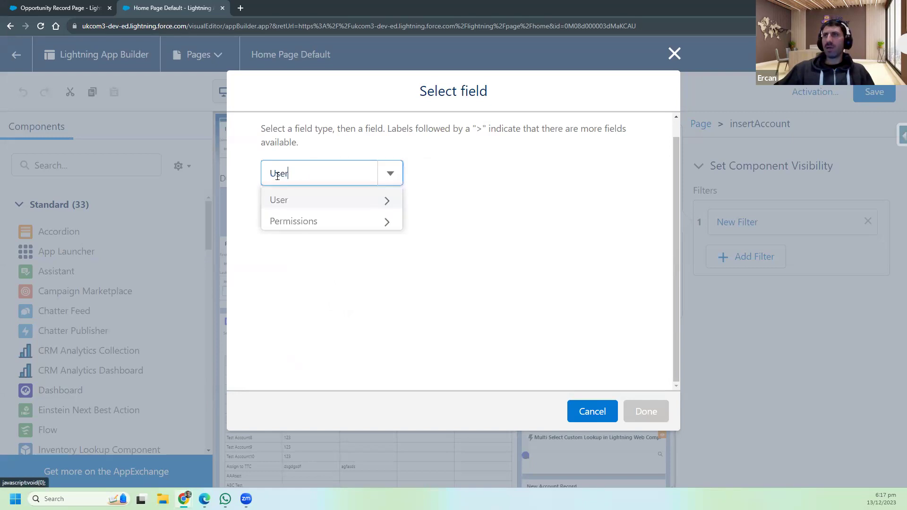
left_click(298, 222)
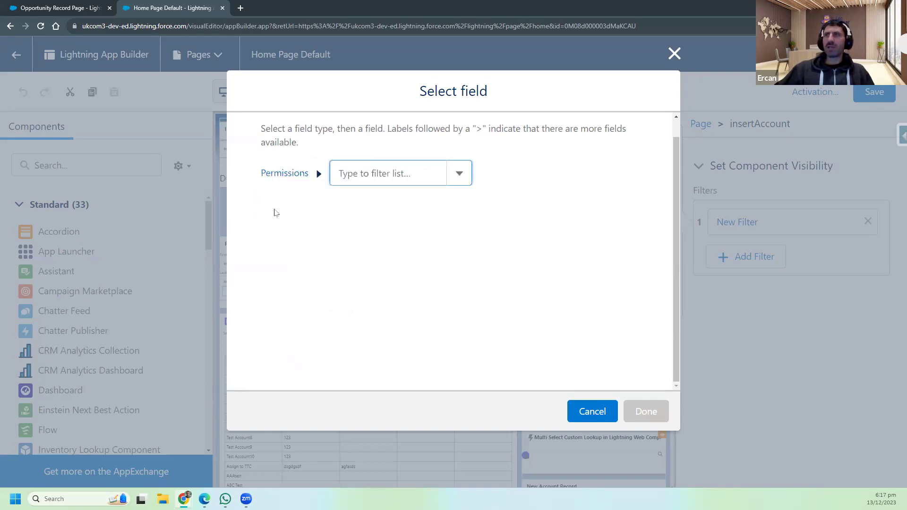
left_click(355, 173)
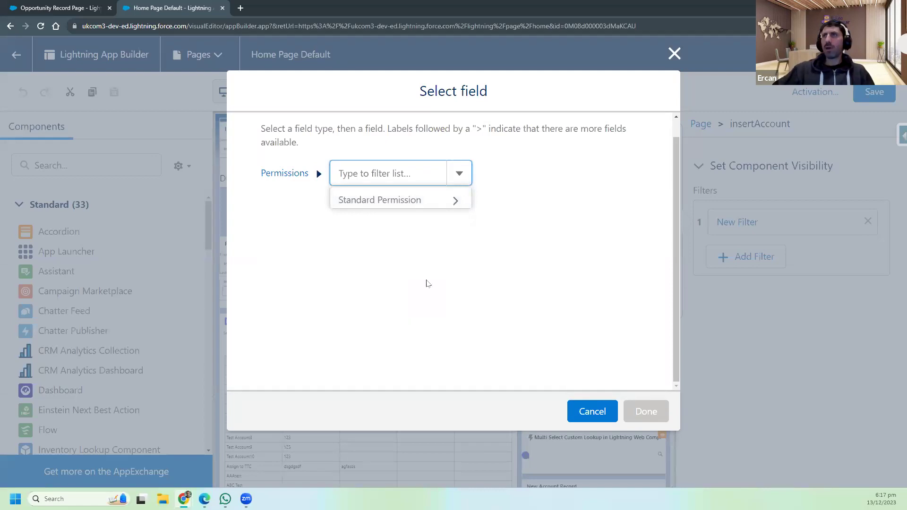
left_click(386, 202)
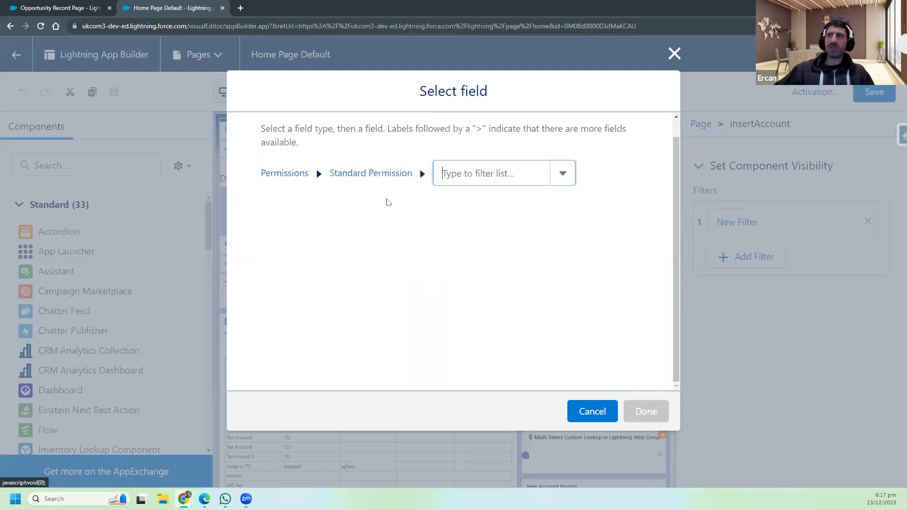
- Examine the list of standard permissions available as filter fields
left_click(563, 175)
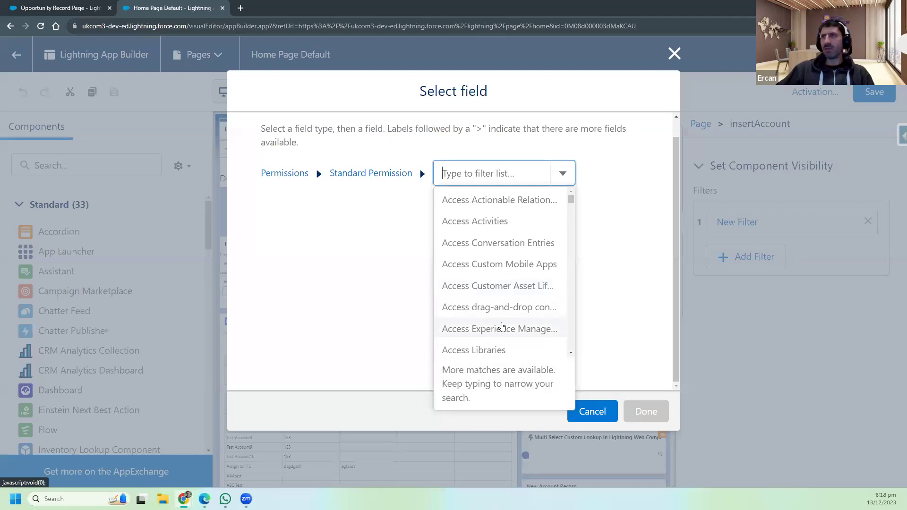
scroll(502, 326, "down", 3)
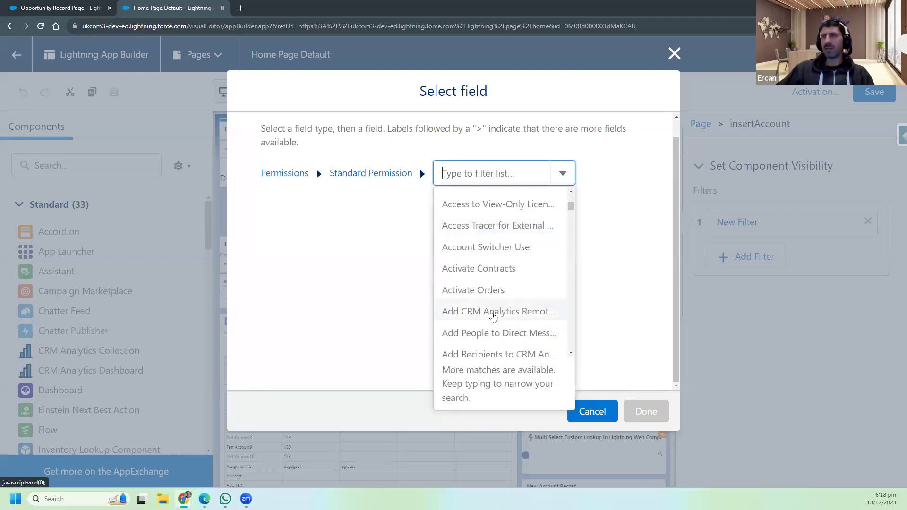
scroll(515, 288, "down", 2)
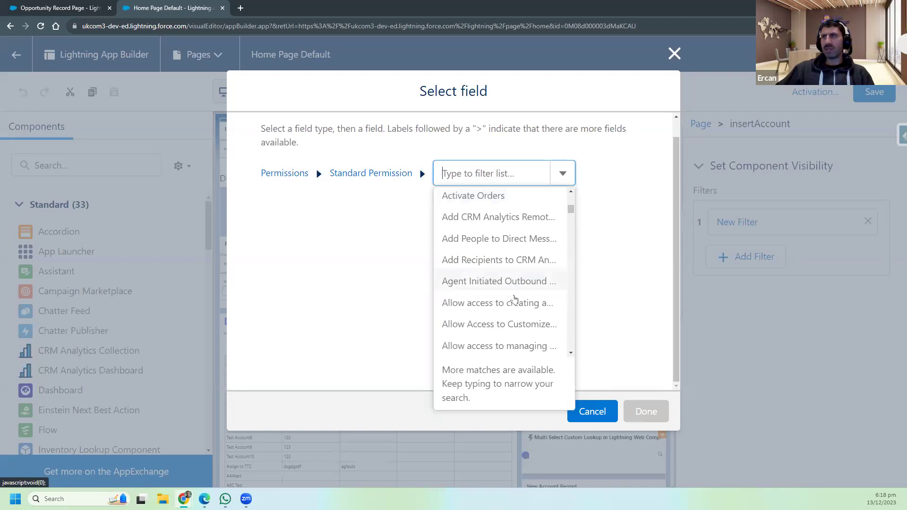
scroll(502, 313, "down", 3)
scroll(502, 312, "down", 4)
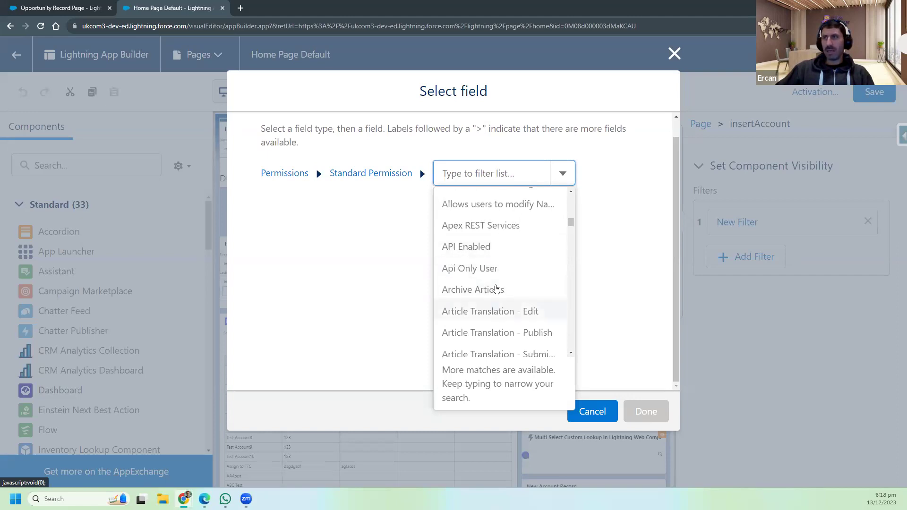
scroll(502, 295, "down", 3)
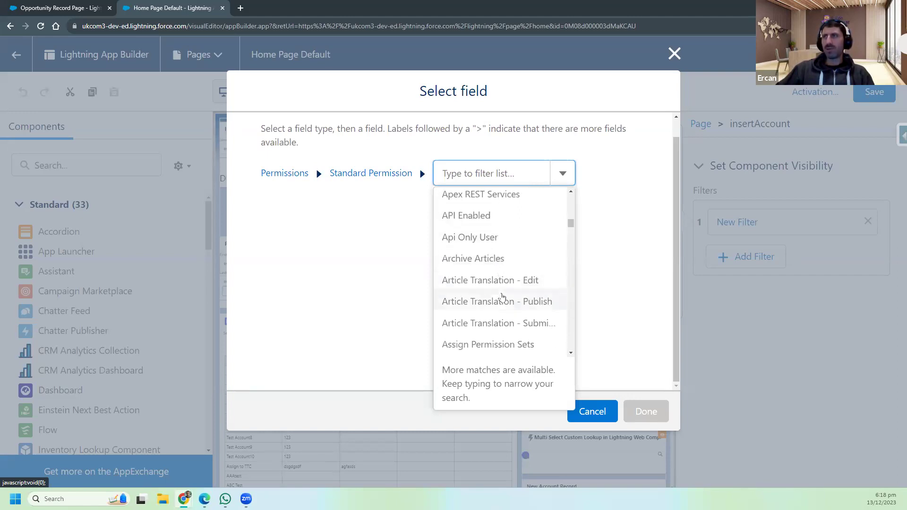
scroll(502, 297, "down", 3)
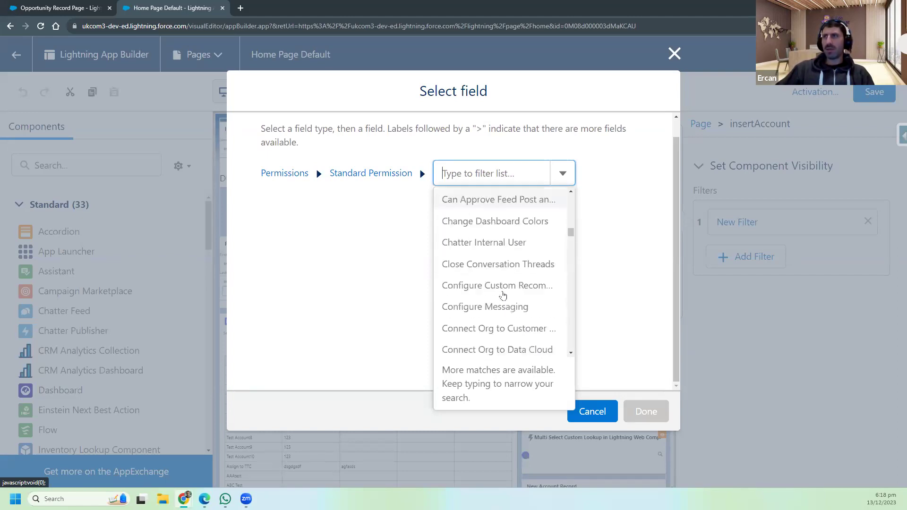
scroll(472, 297, "down", 2)
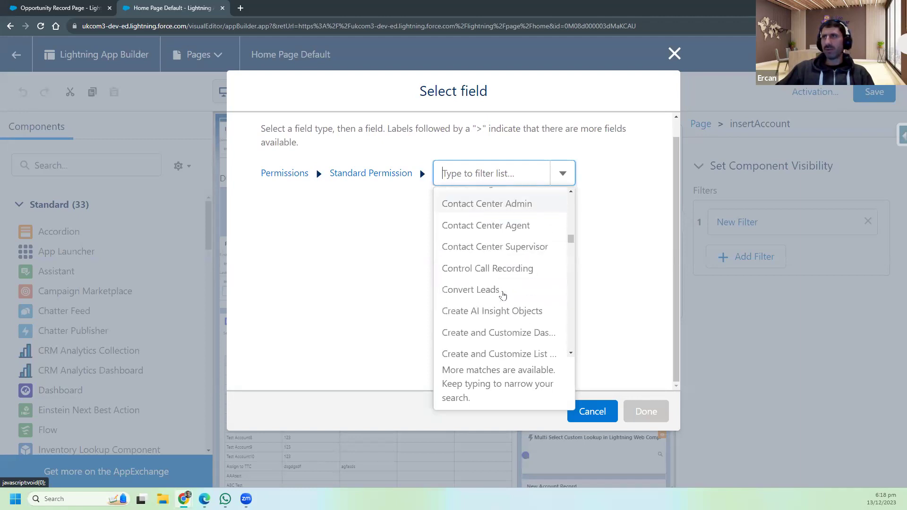
scroll(514, 303, "down", 3)
scroll(516, 303, "down", 6)
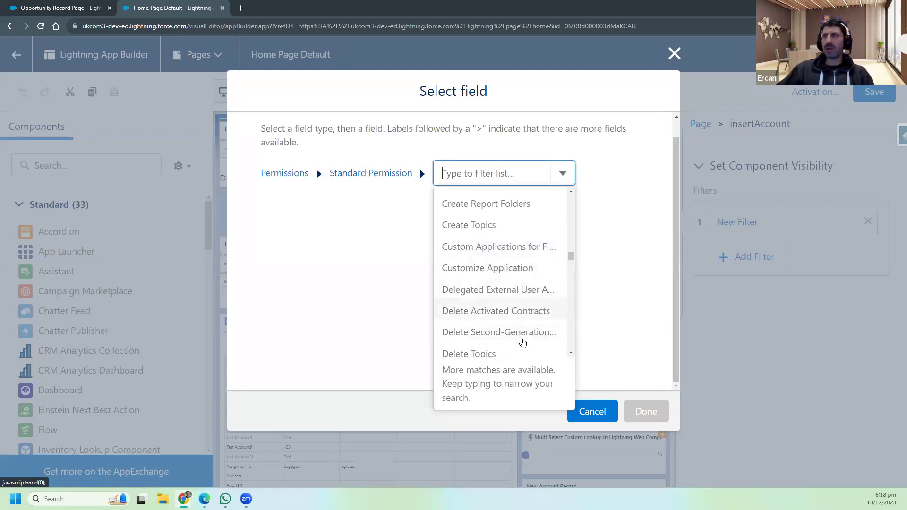
scroll(473, 330, "down", 2)
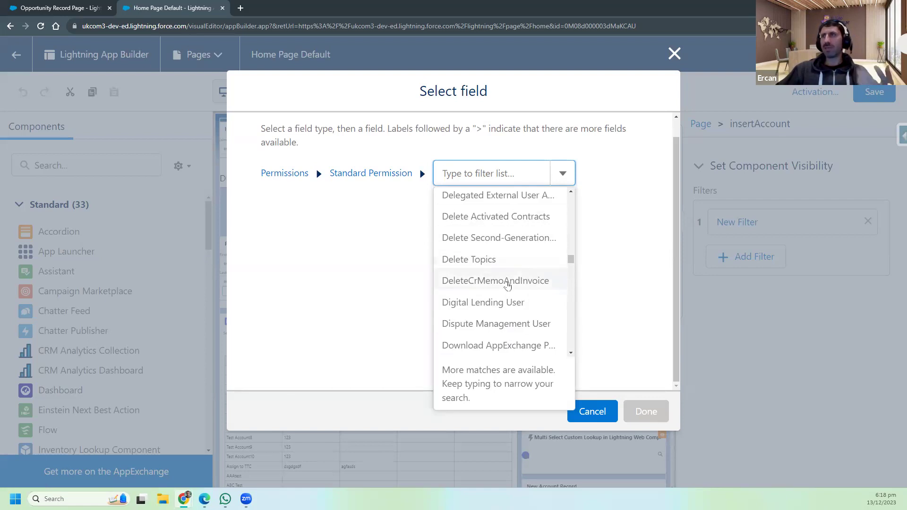
- Discard the empty Create an Account filter and select the To-Do List to review its visibility filters
left_click(409, 314)
left_click(592, 411)
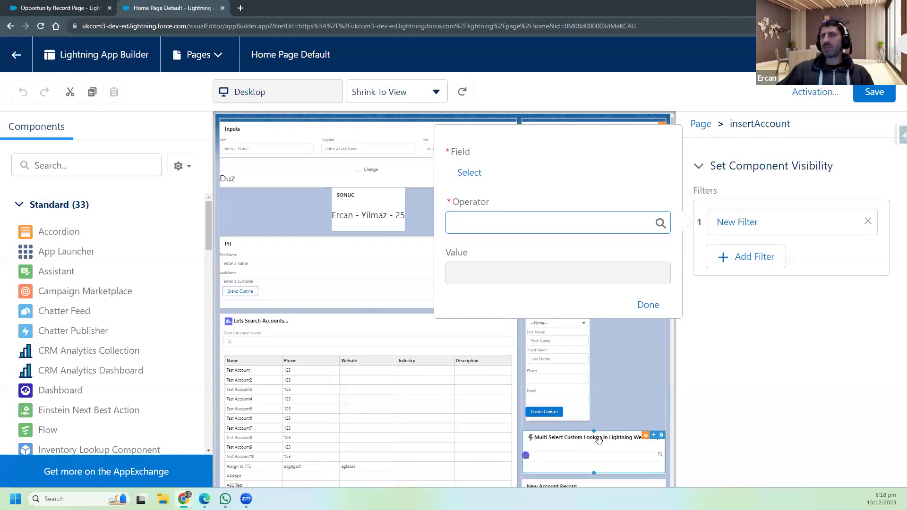
left_click(771, 353)
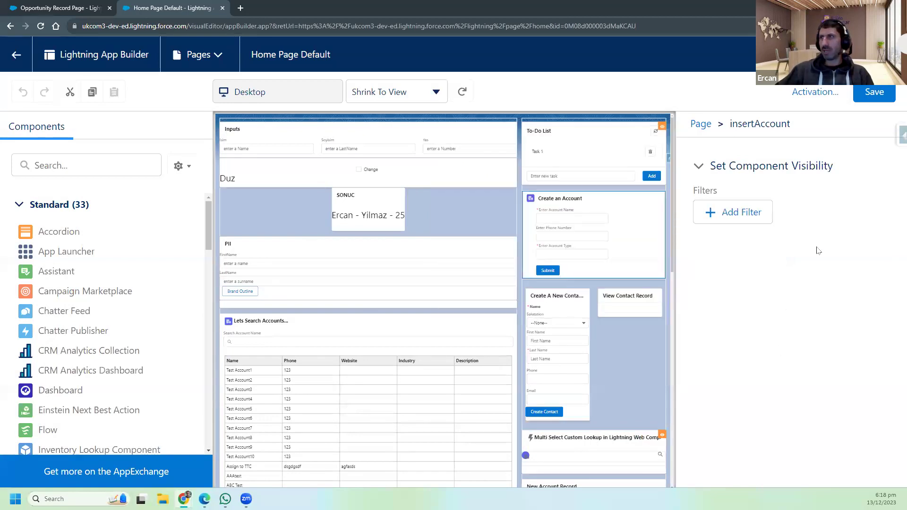
left_click(581, 154)
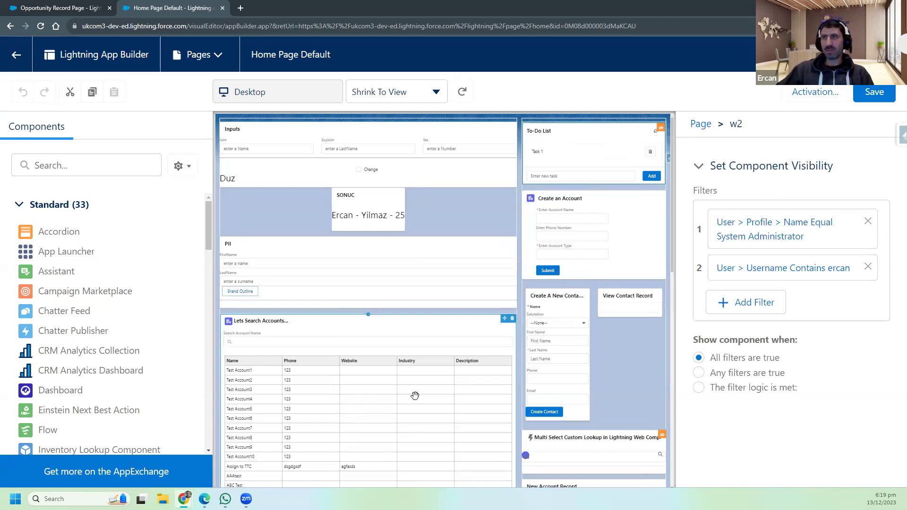